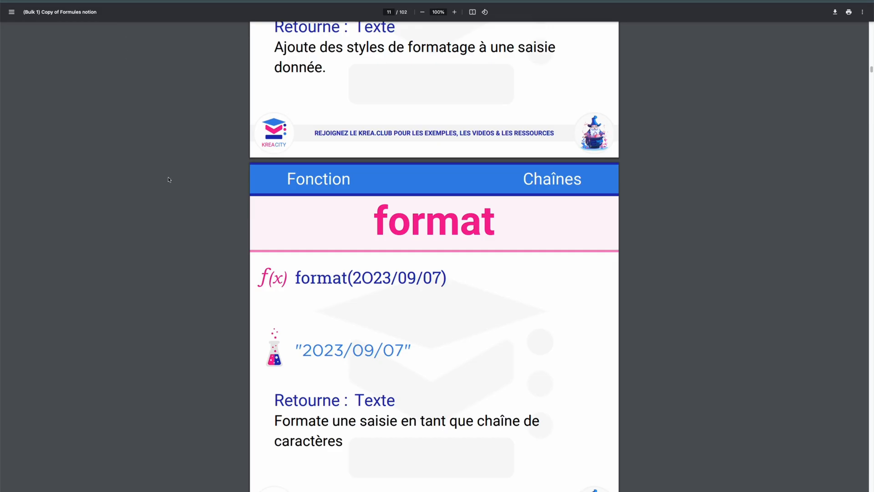
Step: Go back through the string function cards in the formulas PDF, reading the style, replace and replaceAll examples
scroll(193, 214, "up", 20)
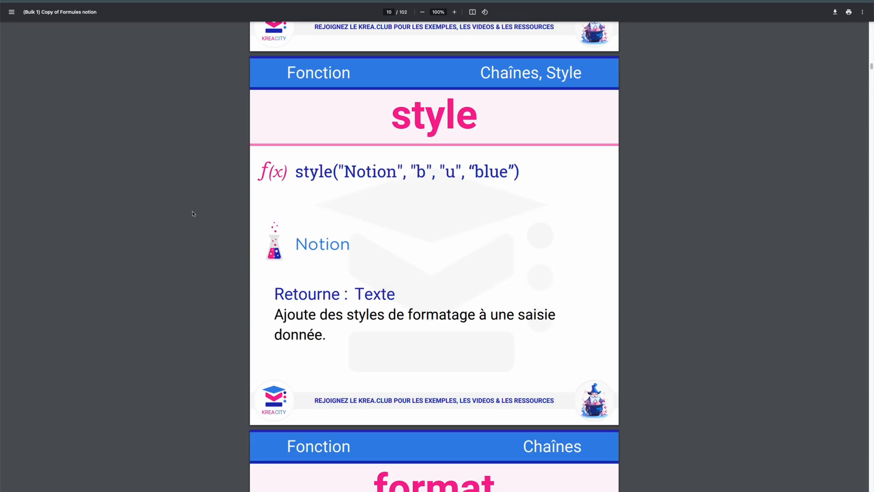
scroll(193, 214, "up", 10)
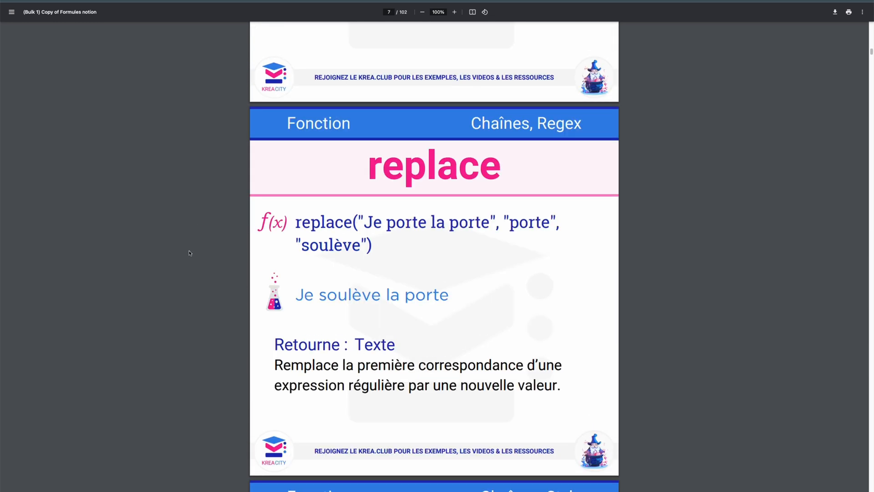
scroll(196, 258, "up", 8)
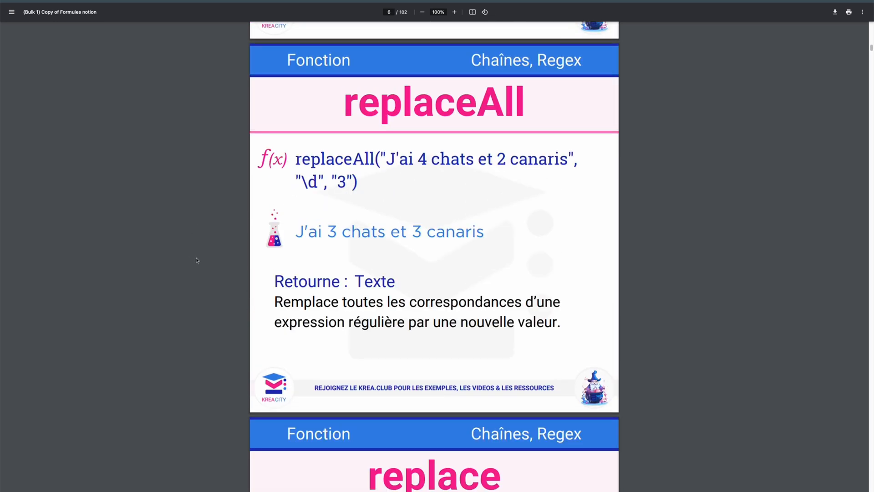
scroll(197, 260, "up", 2)
scroll(197, 259, "up", 9)
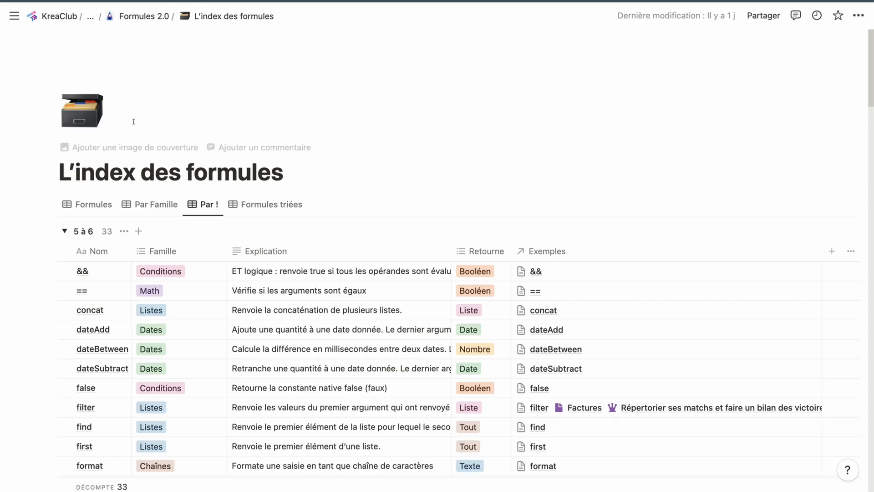
Step: Browse the formula index, and inspect the && and == example formulas in the F2-Personnes table
scroll(26, 271, "down", 3)
scroll(26, 272, "down", 1)
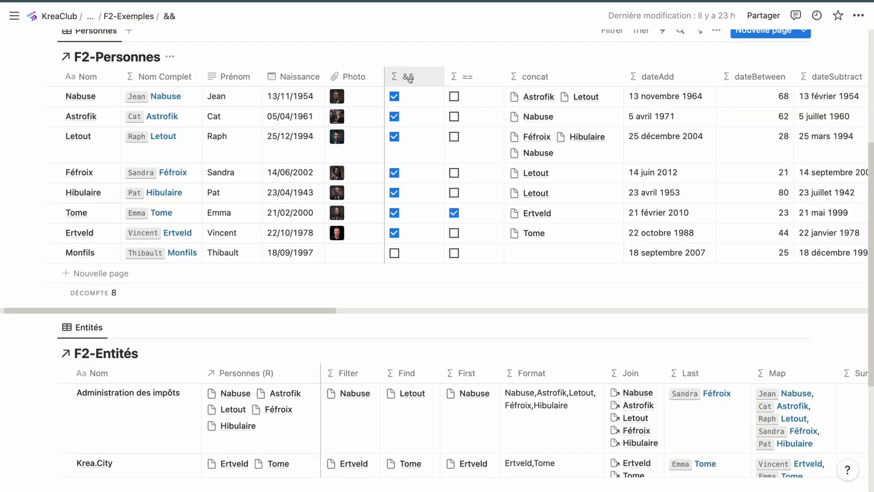
left_click(413, 105)
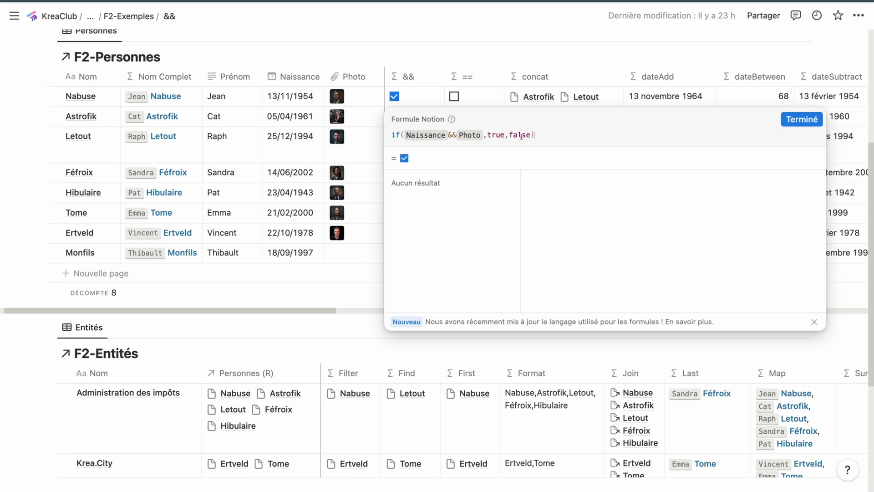
left_click(436, 65)
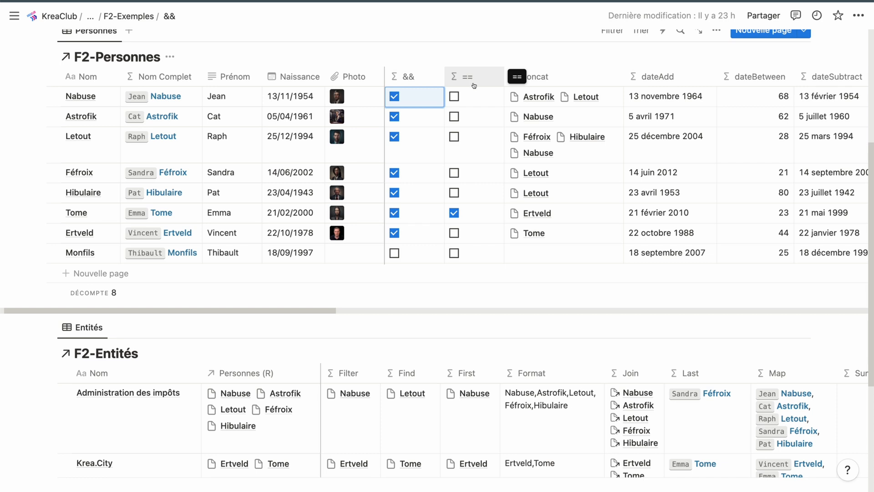
left_click(477, 99)
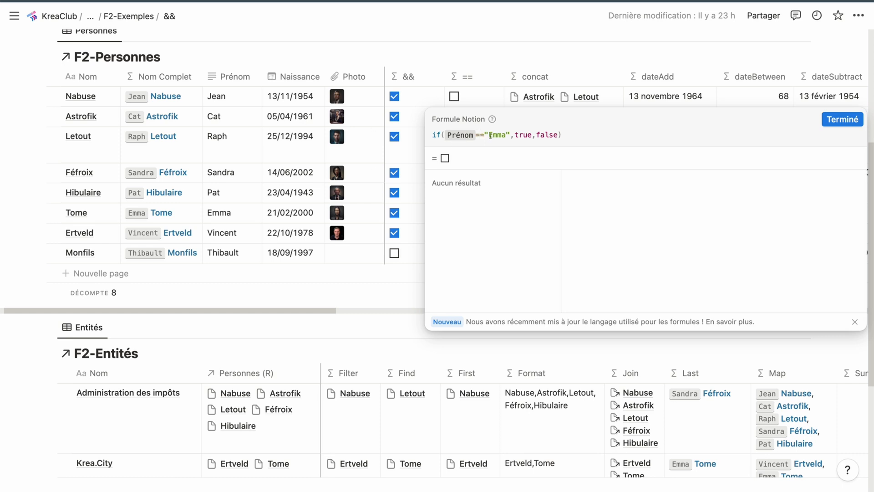
left_click(453, 53)
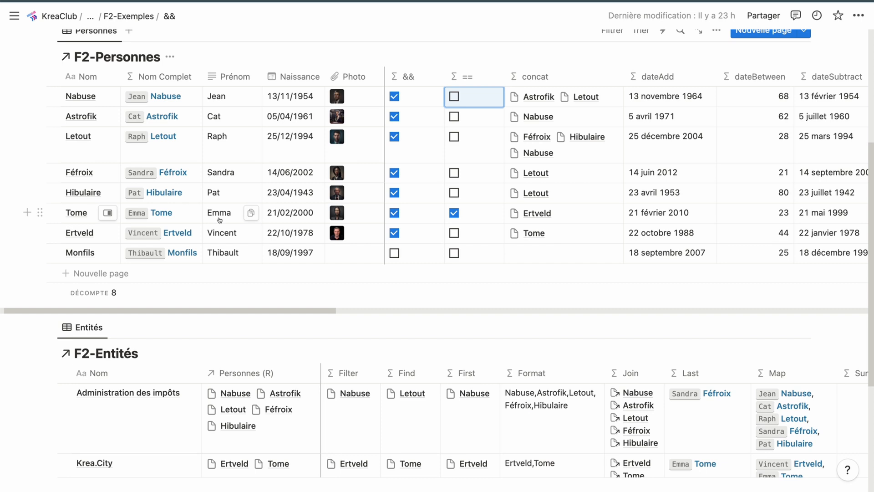
Step: Inspect the concat formula combining Supervise and Responsable in two different rows of F2-Personnes, closing each without changes
left_click(572, 237)
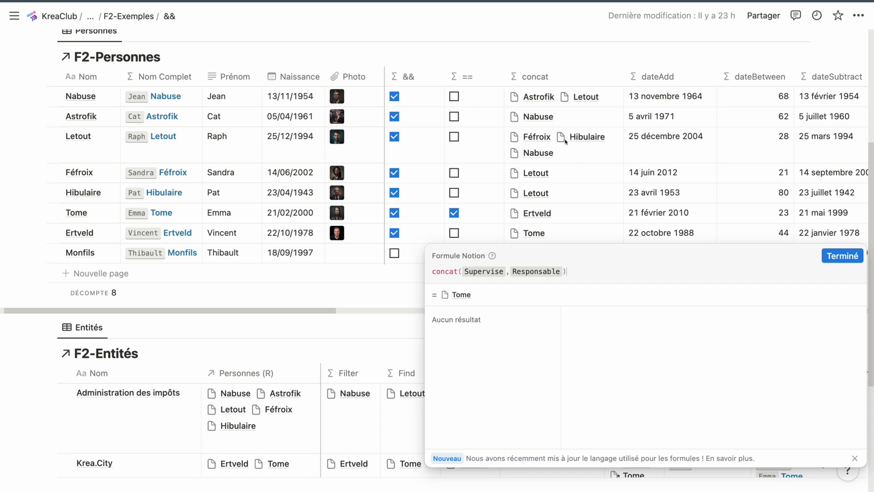
key("Escape")
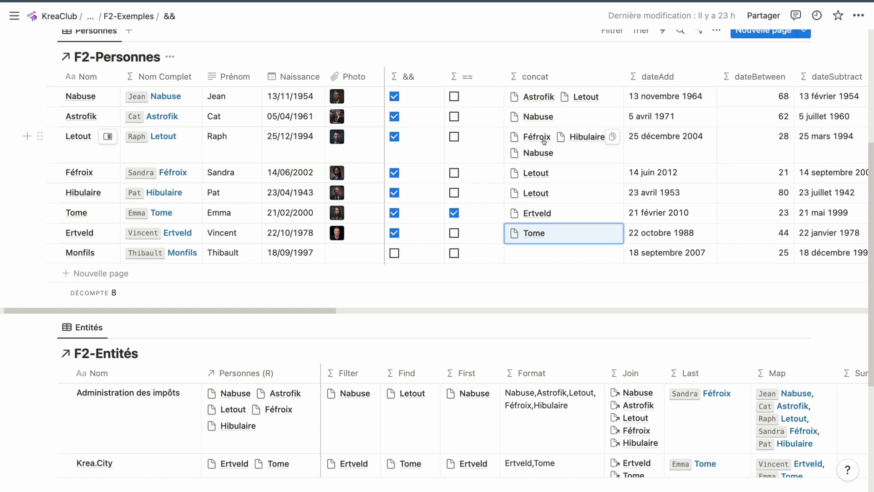
left_click(583, 155)
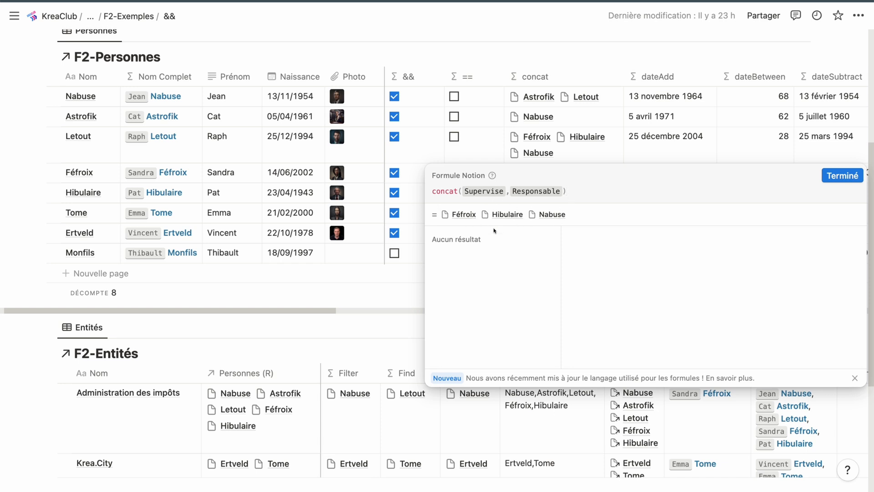
left_click(842, 175)
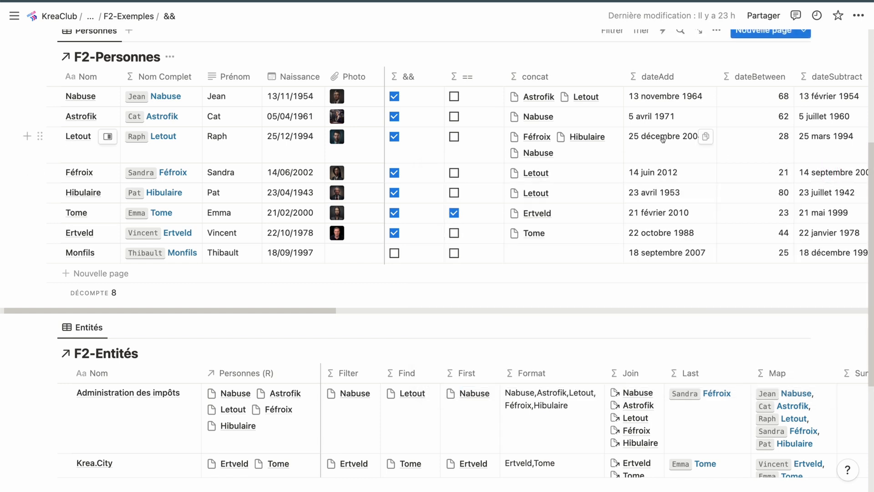
Step: Examine the dateAdd and dateBetween formulas based on Naissance, consulting the function cards in the PDF in between
left_click(660, 151)
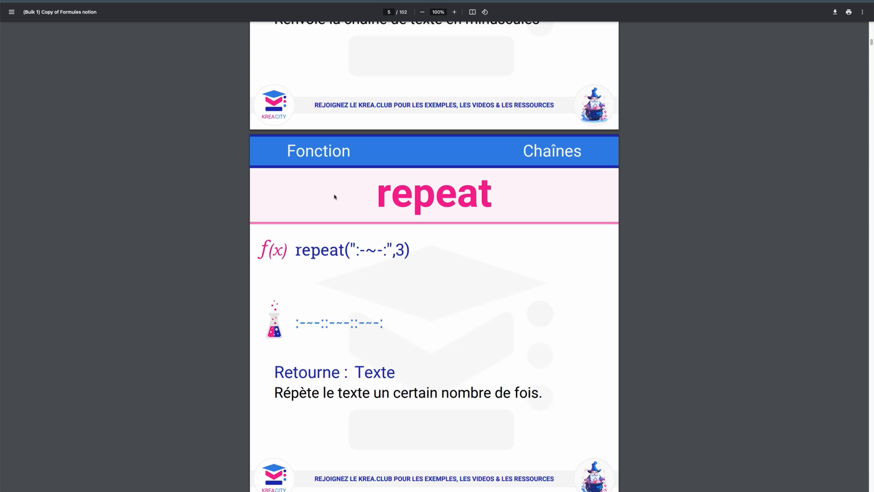
scroll(357, 237, "down", 20)
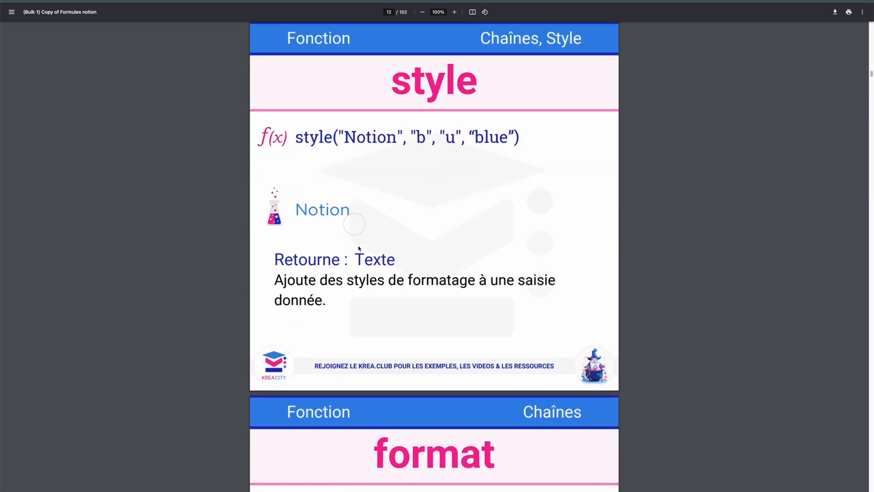
scroll(359, 248, "down", 20)
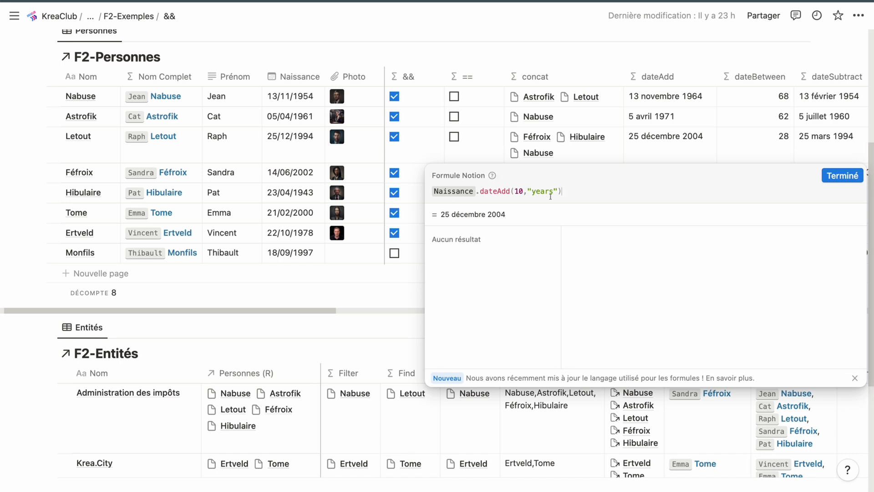
left_click(842, 175)
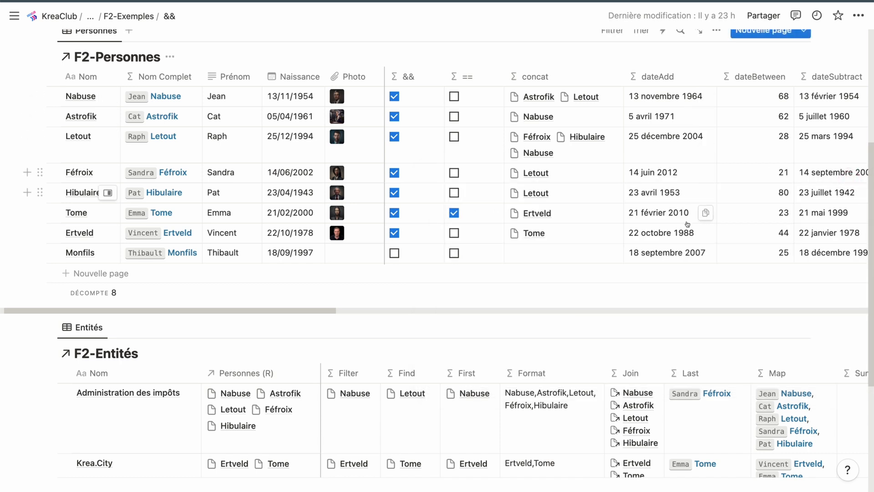
left_click(749, 101)
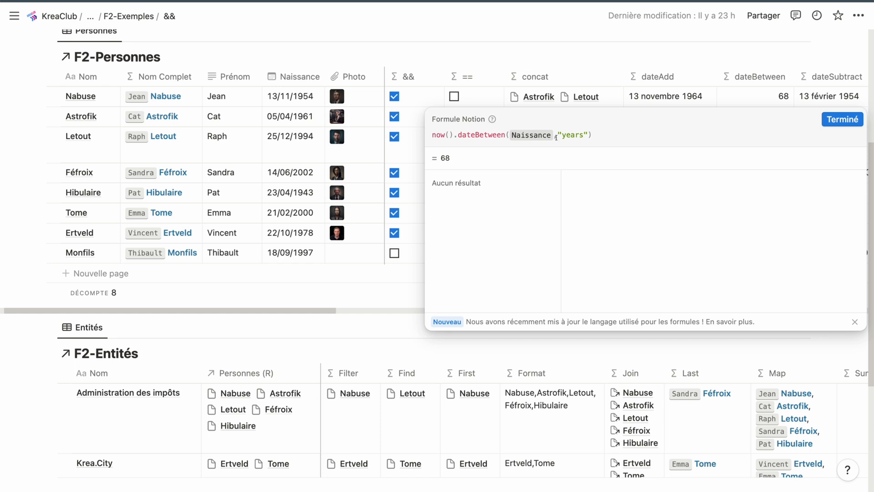
left_click(849, 124)
Step: Inspect the dateSubtract and false example formulas in the first row of F2-Personnes
scroll(627, 119, "right", 5)
scroll(627, 120, "right", 5)
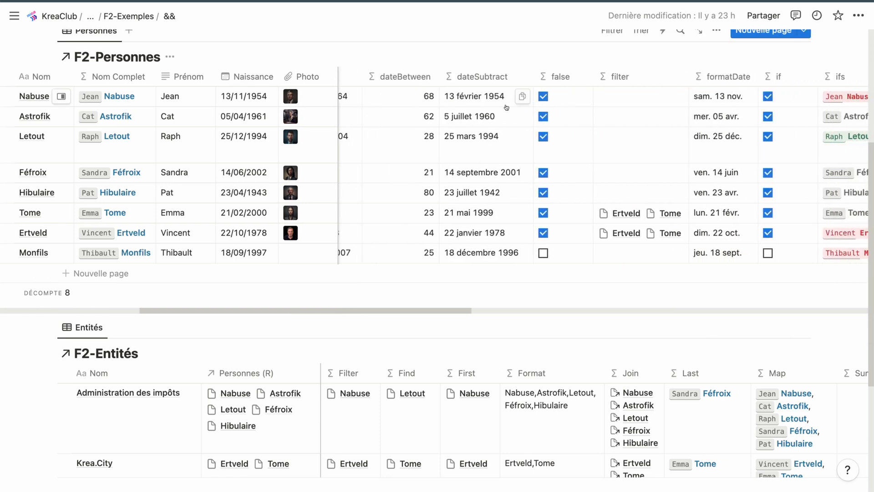
left_click(505, 102)
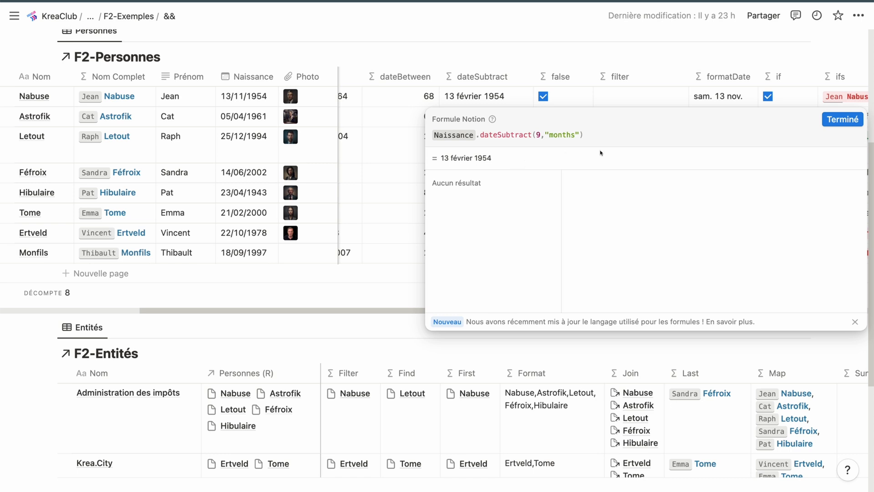
left_click(831, 121)
left_click(566, 97)
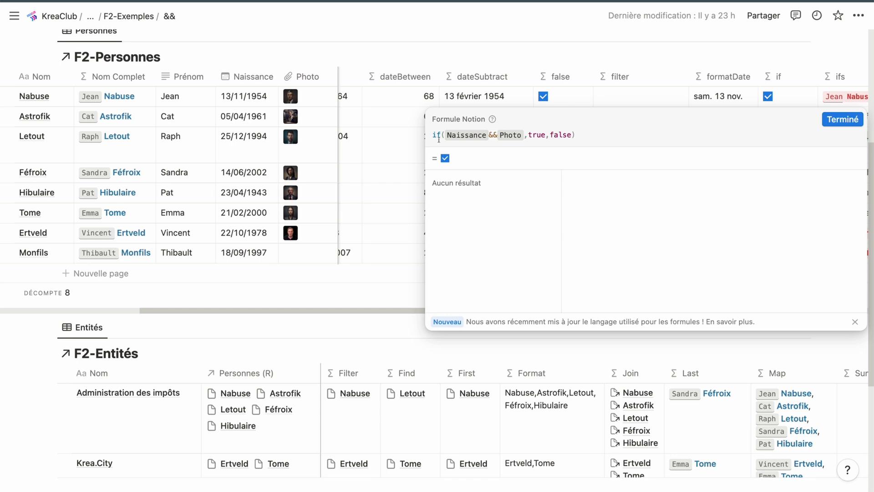
left_click(579, 58)
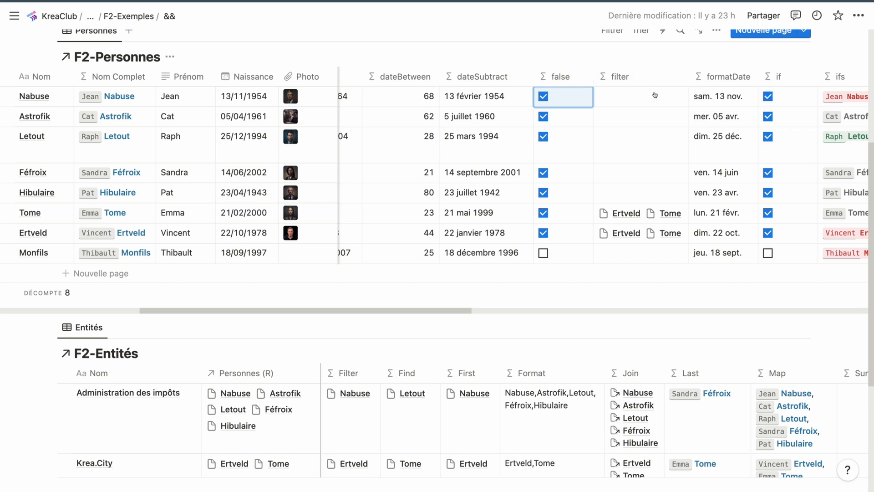
Step: Examine the filter formula on Entités (R) in the first row and in a row belonging to Krea.City
scroll(592, 105, "right", 5)
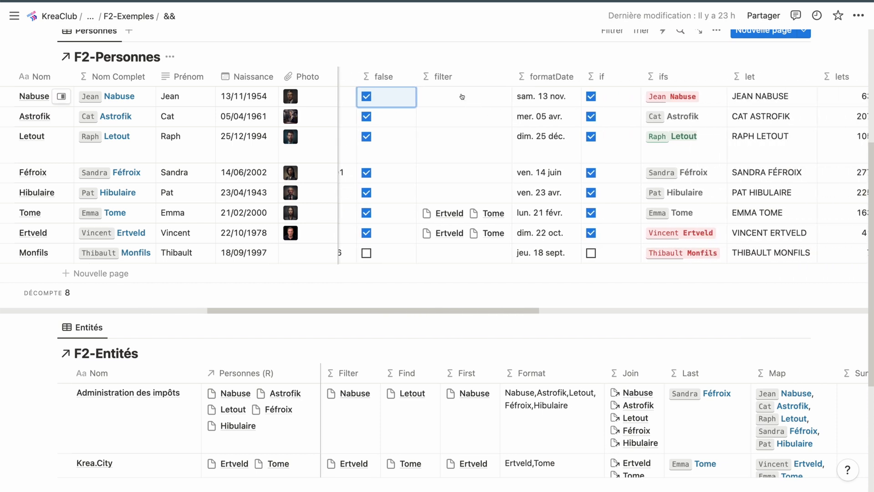
left_click(462, 97)
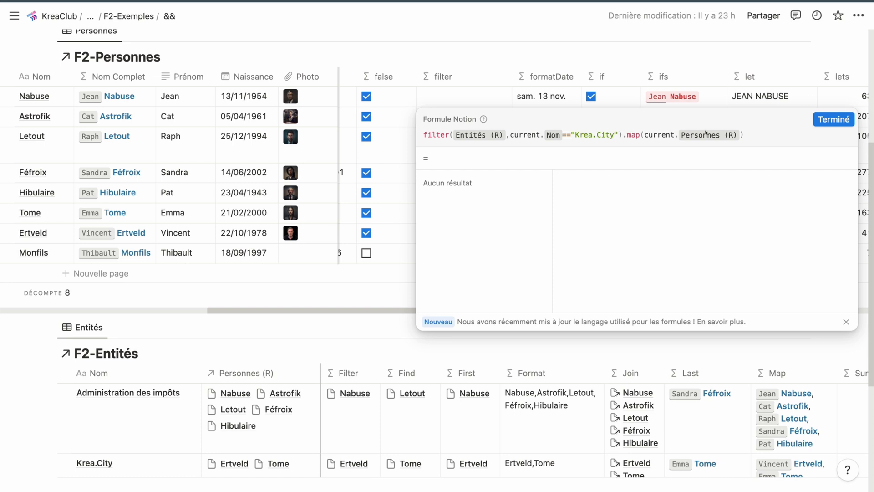
left_click(824, 121)
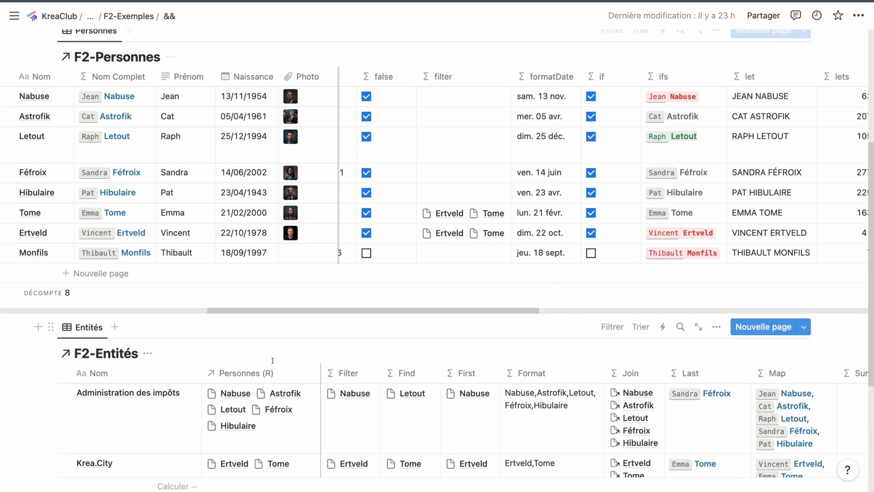
left_click(448, 244)
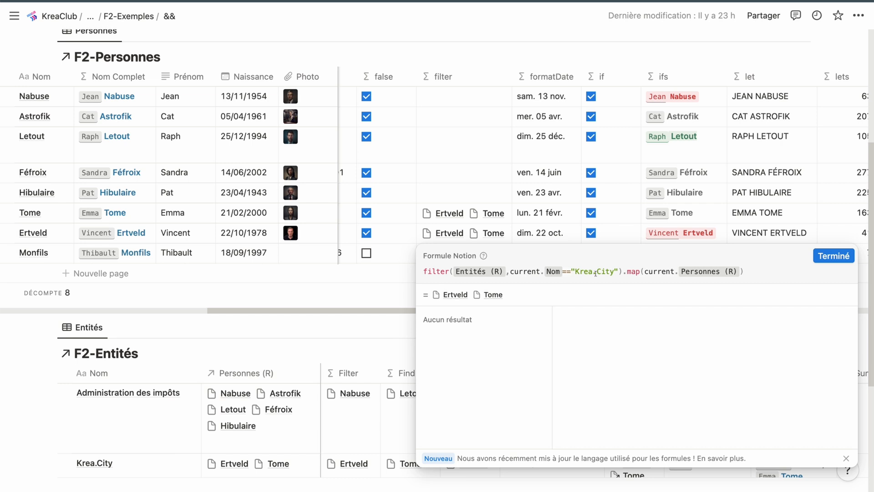
left_click(831, 258)
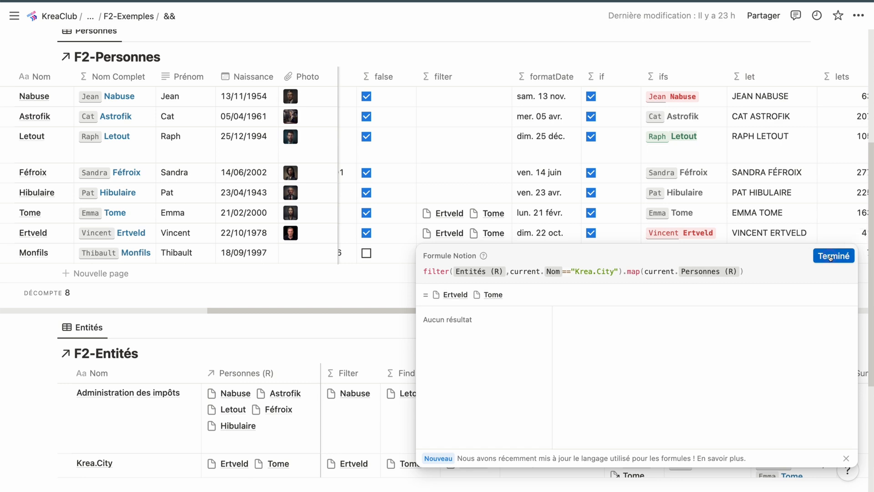
Step: Inspect the formatDate formula of the first row, and look up the ddd code on the PDF's Formats de date page
left_click(560, 106)
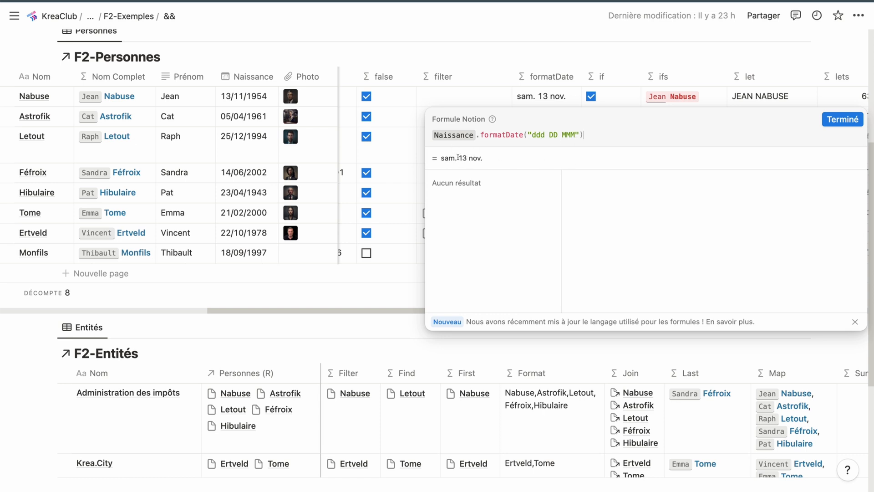
left_click(843, 119)
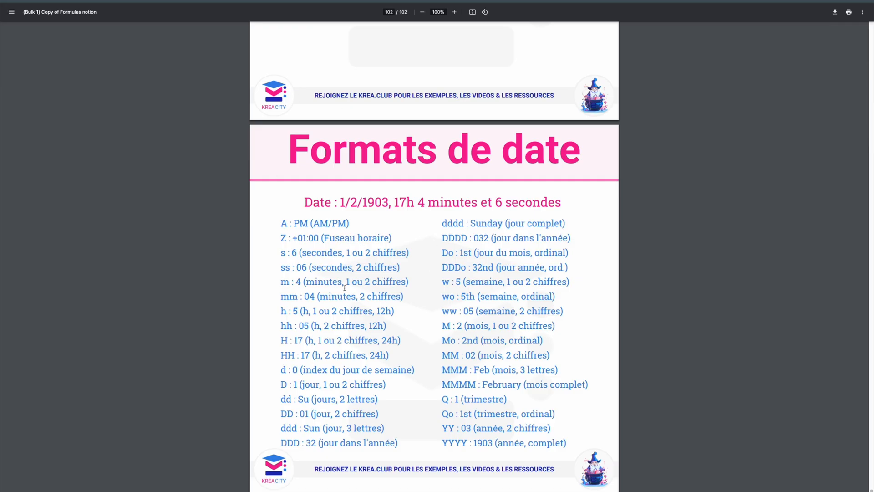
double_click(288, 427)
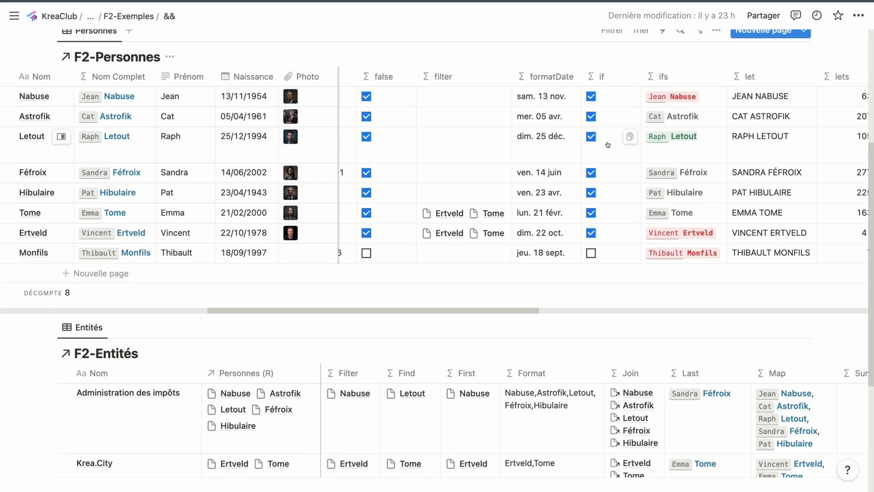
Step: Inspect the if formula testing Naissance and Photo in the first row of F2-Personnes
scroll(608, 144, "right", 2)
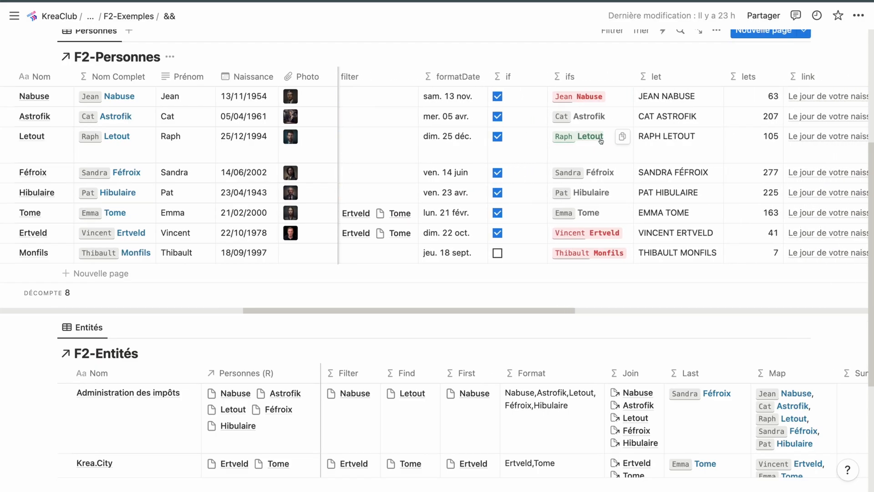
left_click(518, 102)
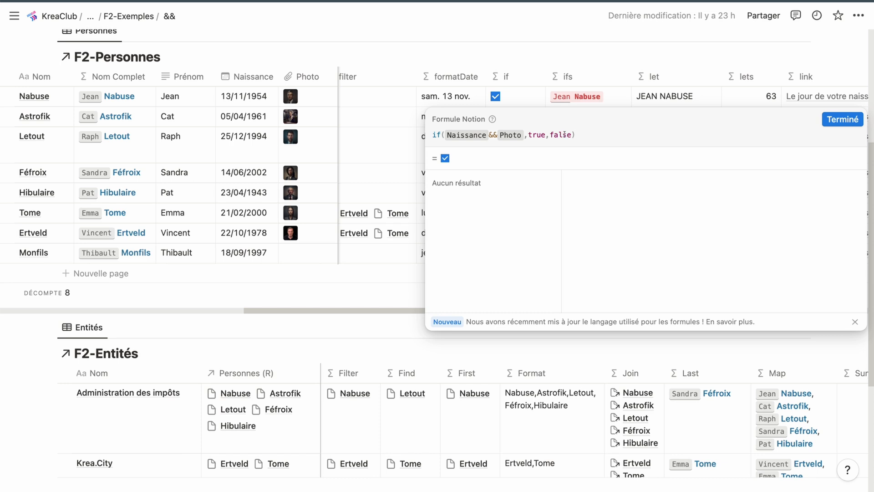
left_click(843, 119)
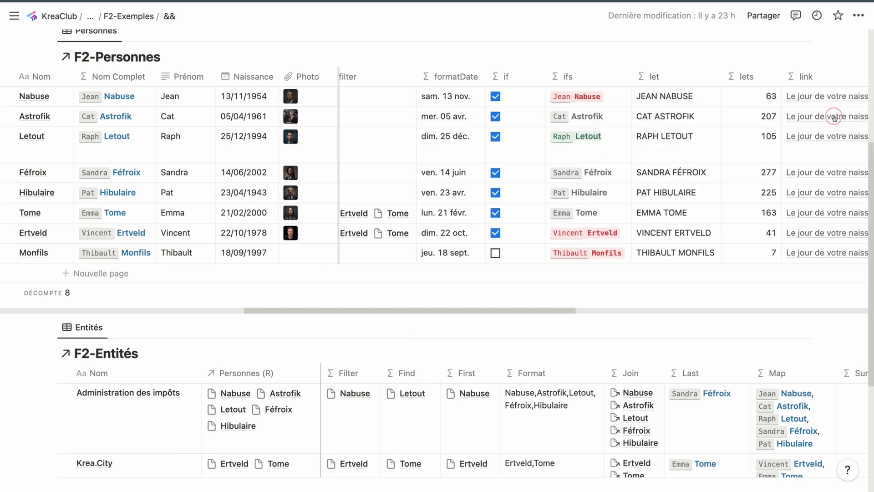
Step: Inspect the ifs formula in the third row of F2-Personnes, examining the Supervise and Responsable conditions and their styles
left_click(587, 136)
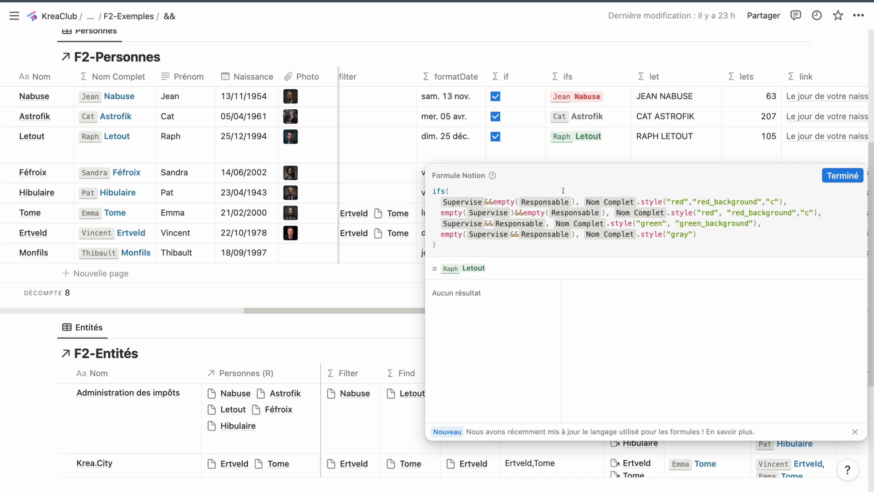
left_click_drag(440, 213, 607, 213)
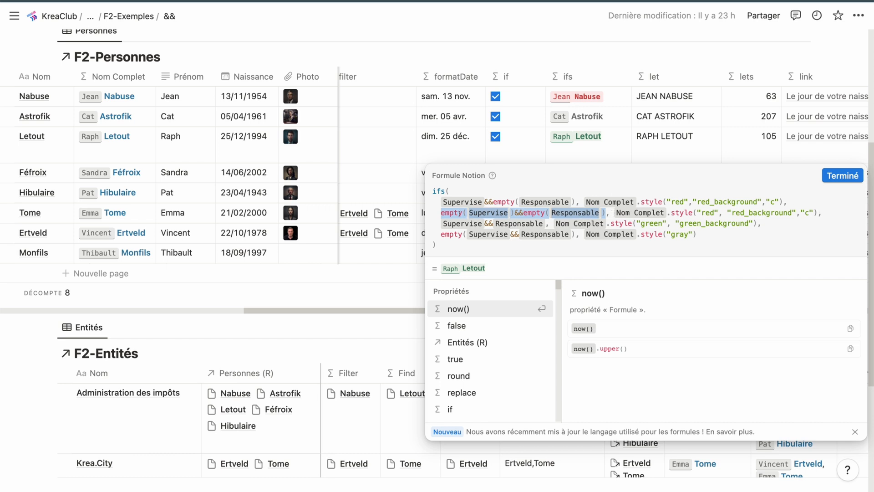
left_click(435, 214)
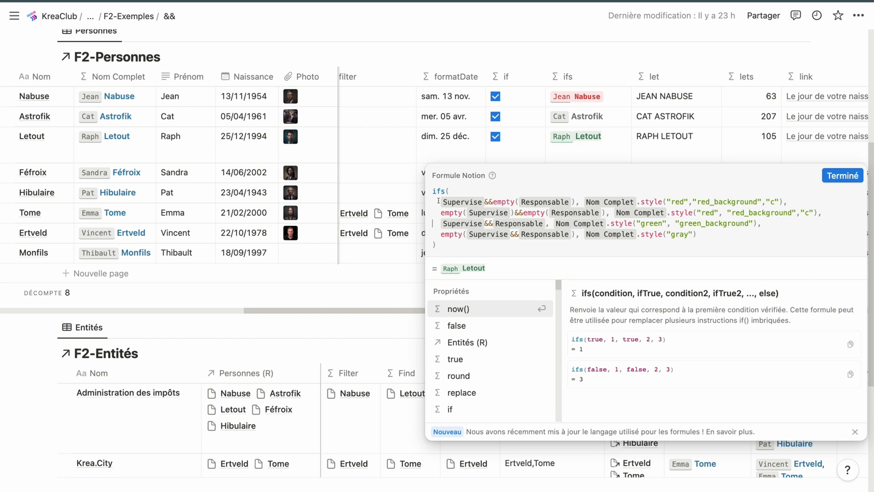
left_click_drag(438, 200, 774, 205)
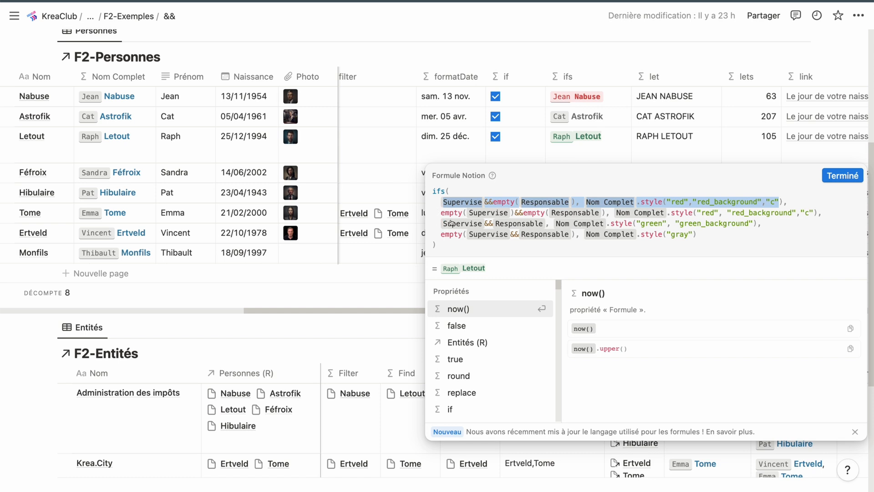
left_click(834, 177)
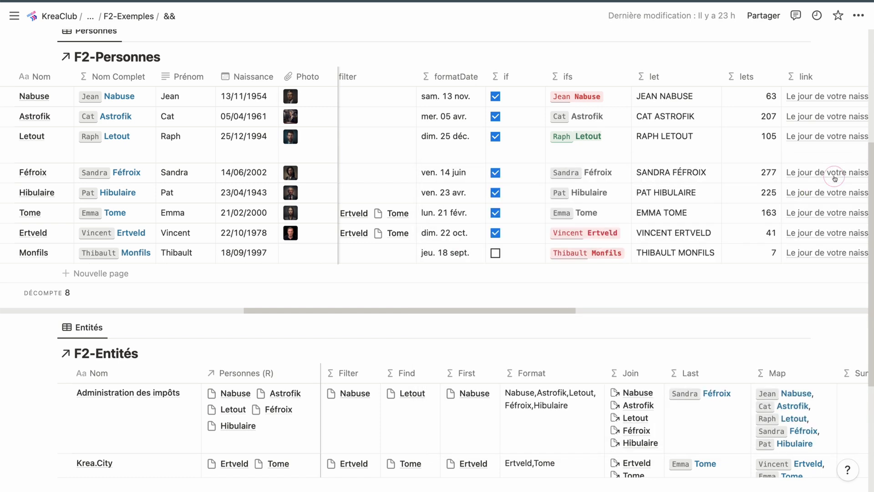
Step: Inspect the let formula of the first row, examining the NC variable, its Prénom and Nom value, and the upper() call
left_click(691, 107)
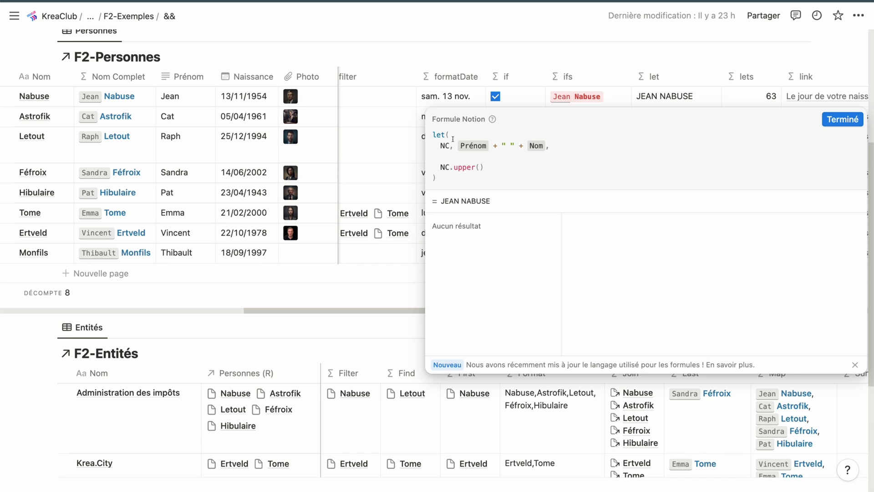
double_click(442, 146)
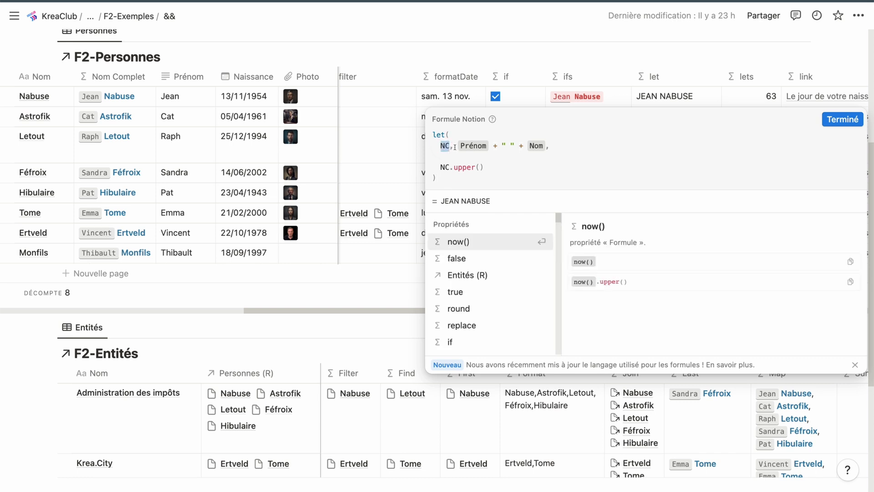
left_click_drag(456, 147, 544, 149)
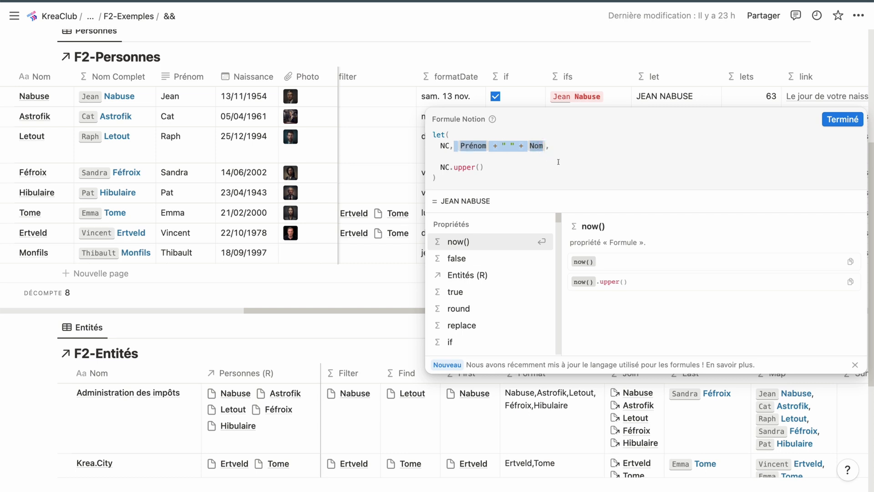
left_click(446, 168)
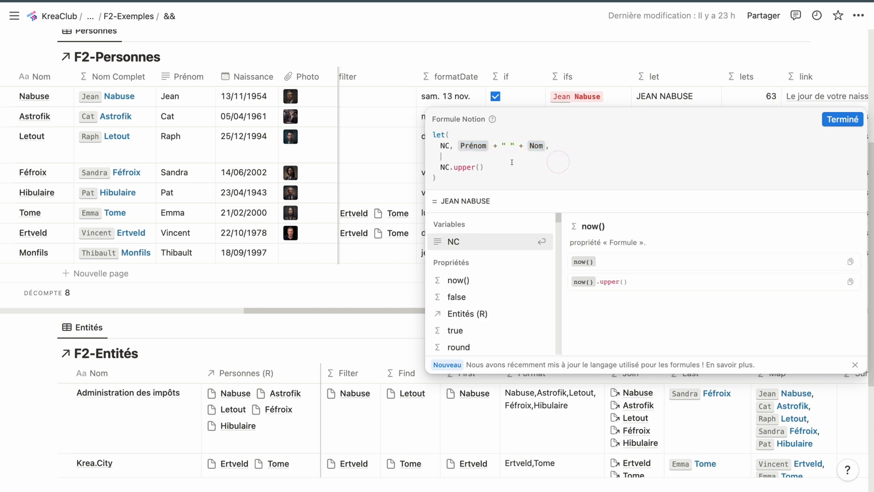
double_click(443, 167)
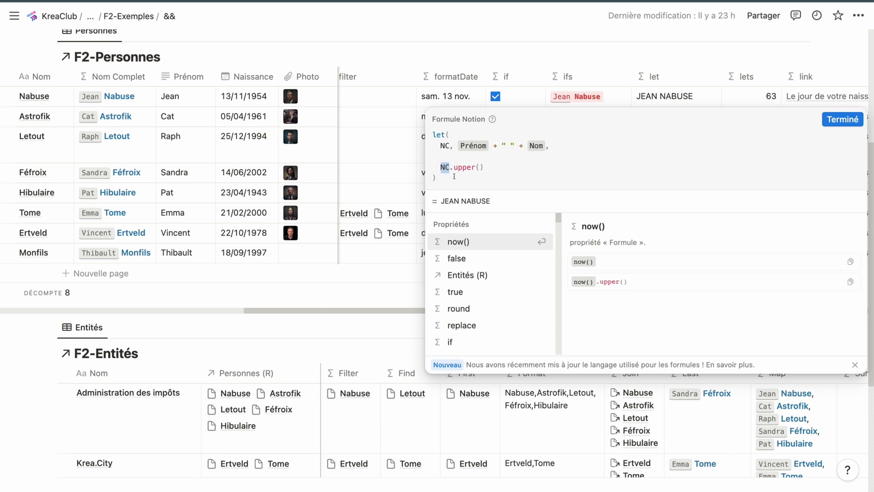
left_click(453, 167)
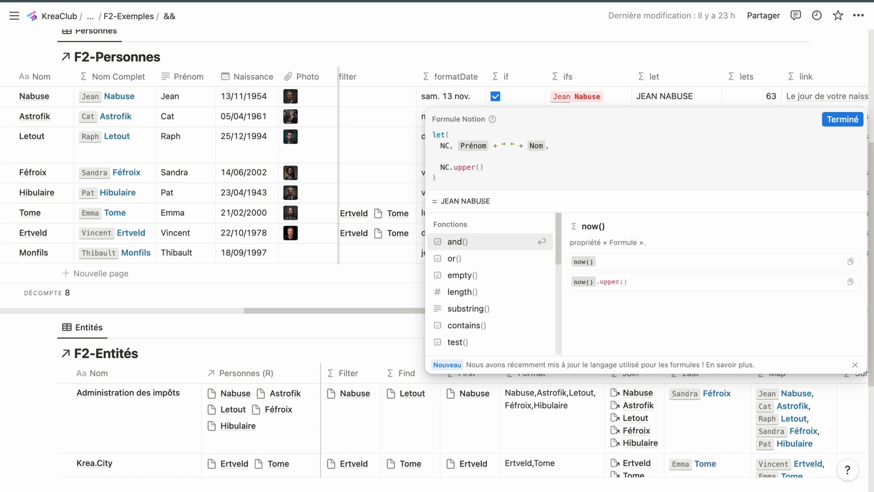
left_click(842, 119)
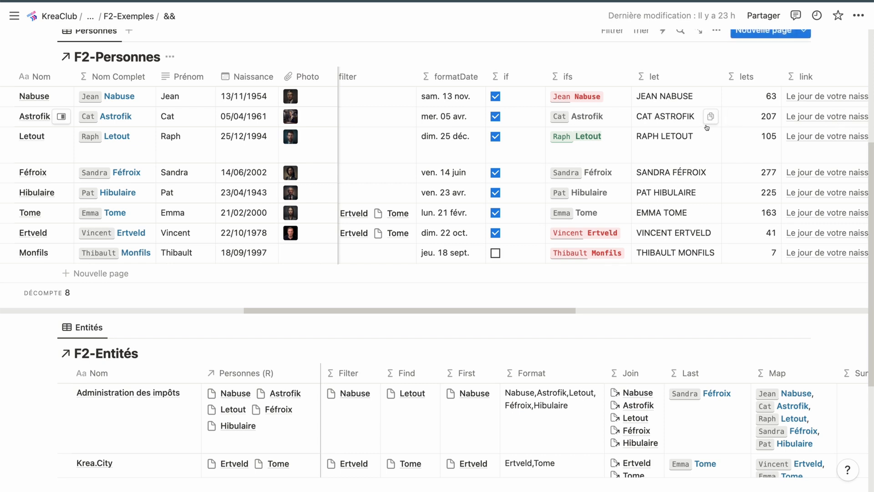
Step: Inspect the lets formula in the first row that computes the days until the next birthday from Naissance
scroll(568, 116, "right", 10)
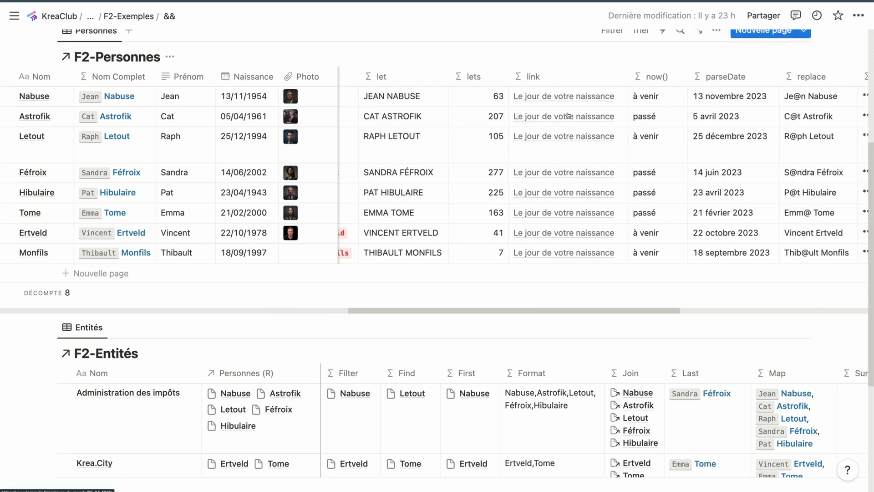
left_click(475, 99)
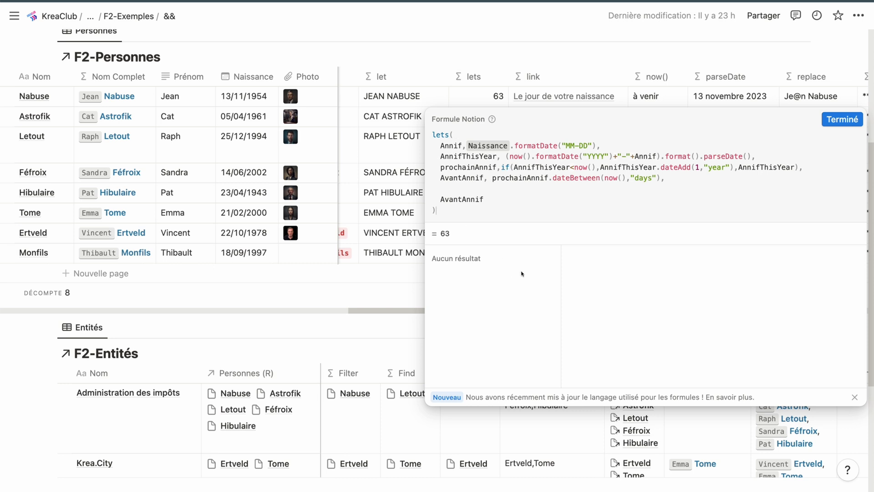
left_click(470, 212)
left_click(841, 119)
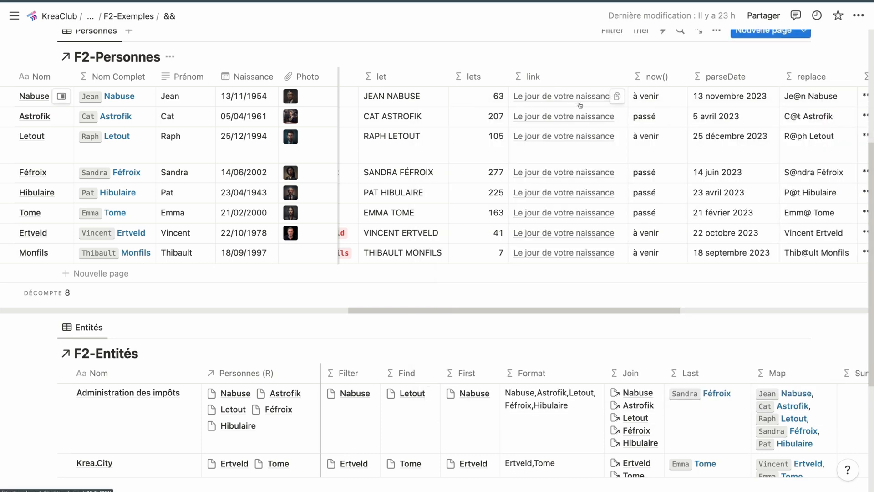
Step: Inspect the link formula of the first row, examining its label text and the lemonde.fr archives address
left_click(542, 103)
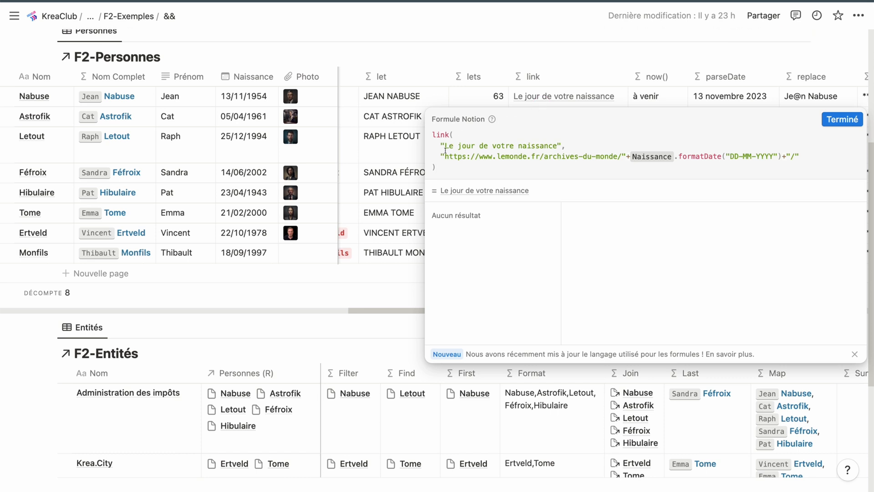
left_click_drag(440, 146, 575, 146)
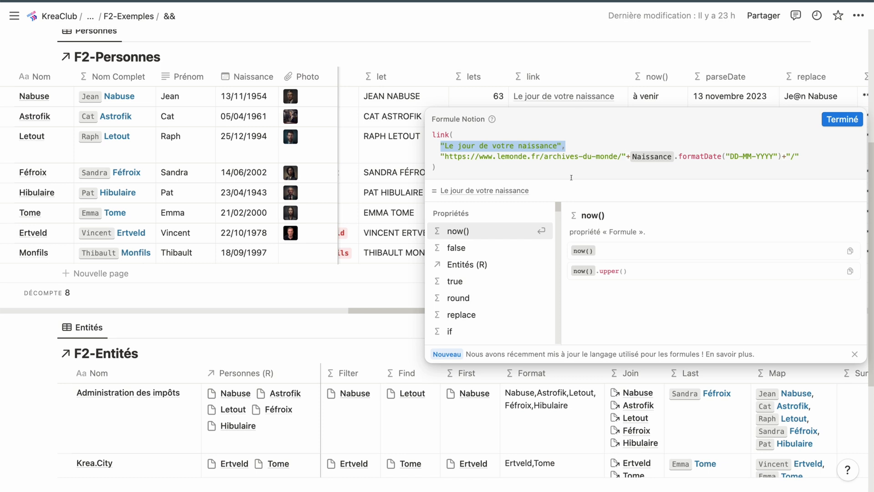
left_click_drag(440, 156, 629, 154)
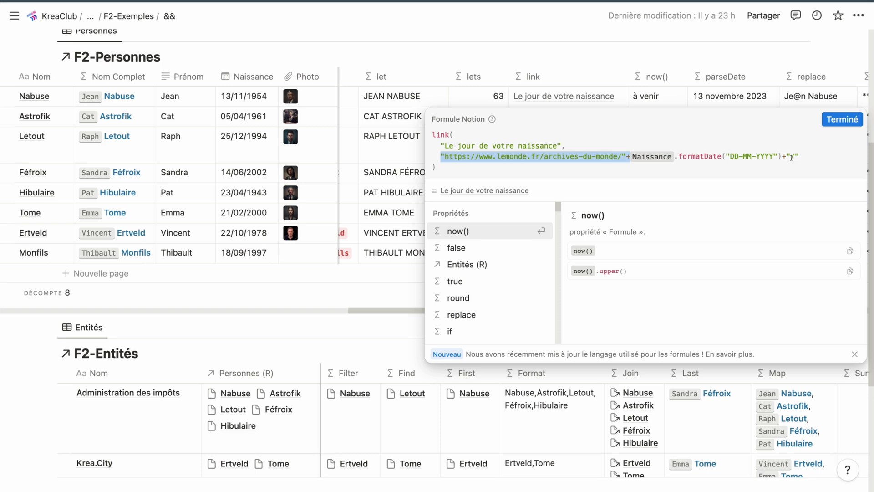
left_click(834, 123)
Step: Open the first row's "Le jour de votre naissance" link and look through the Le Monde archives page
left_click(579, 96)
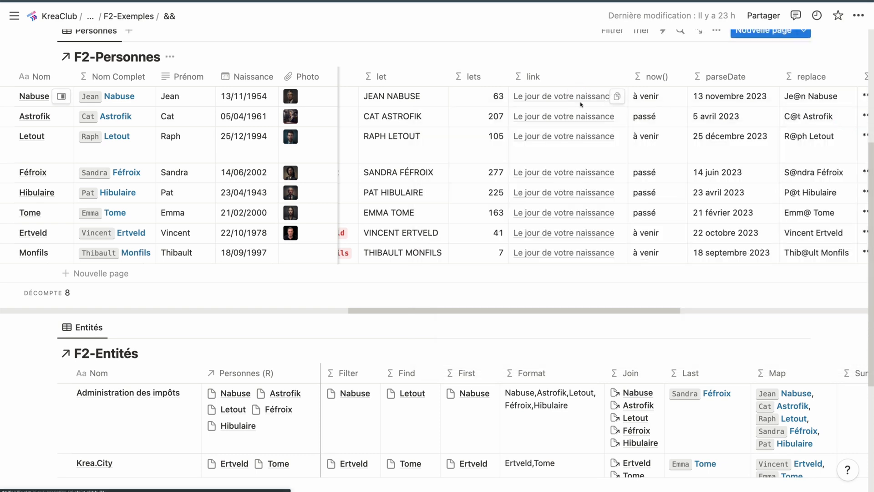
scroll(237, 117, "down", 2)
scroll(237, 117, "down", 2)
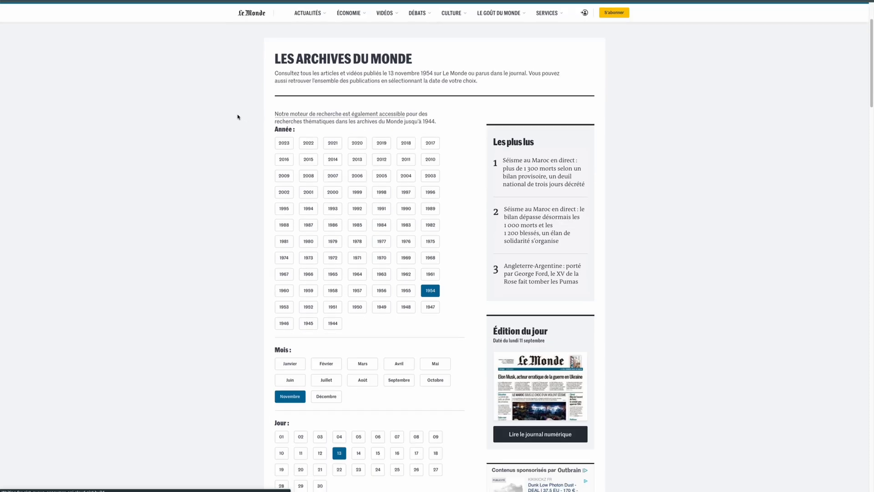
scroll(223, 41, "down", 1)
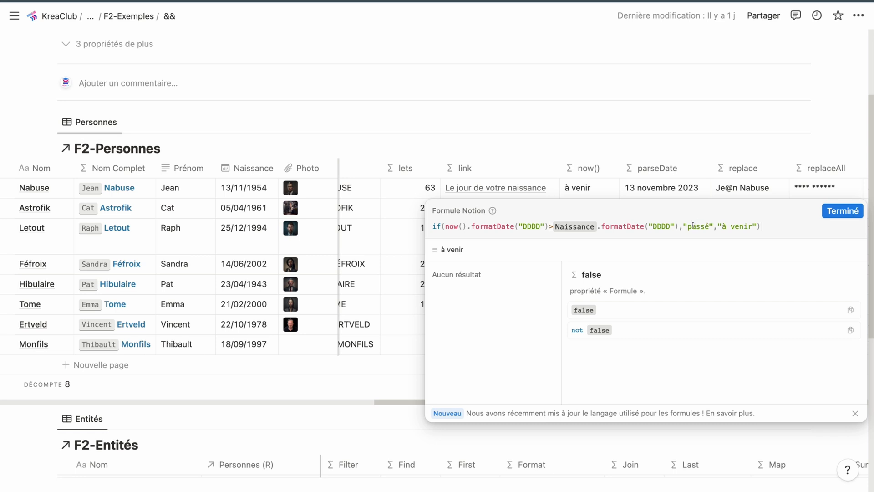
Step: Close the now() formula and inspect the first row's parseDate formula, examining the AnnifThisYear expression and the parseDate() help
left_click(842, 211)
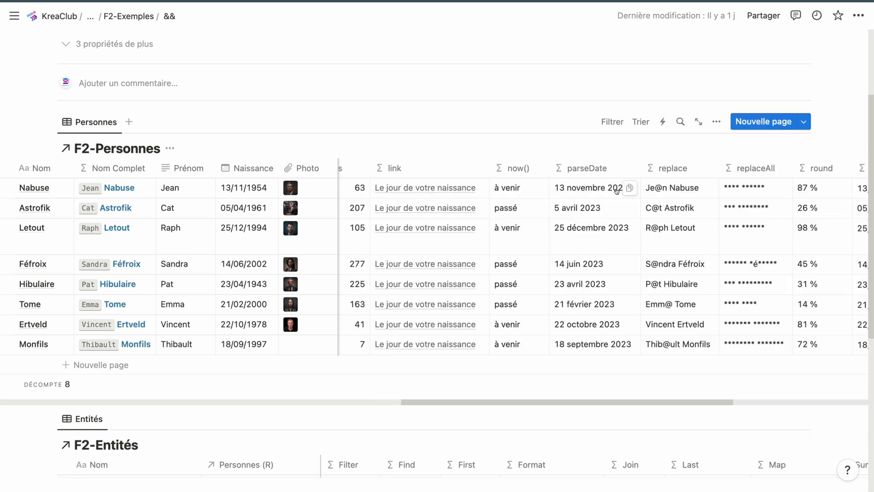
left_click(577, 196)
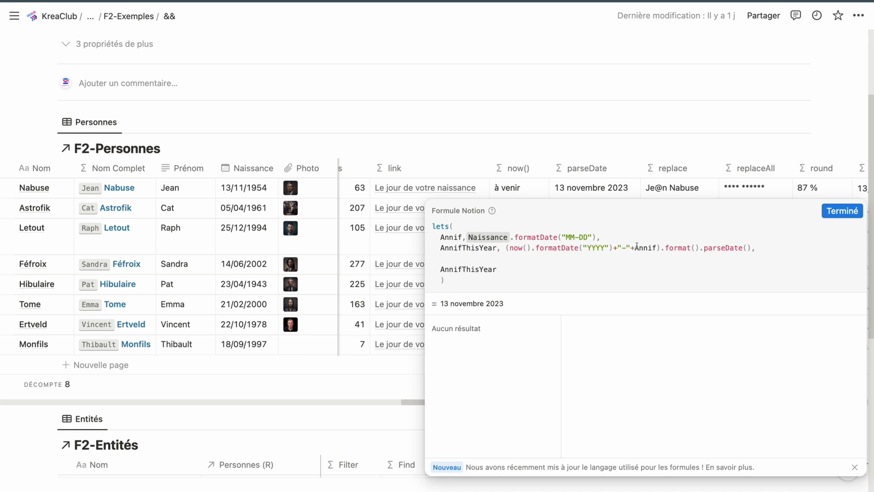
left_click_drag(700, 248, 440, 248)
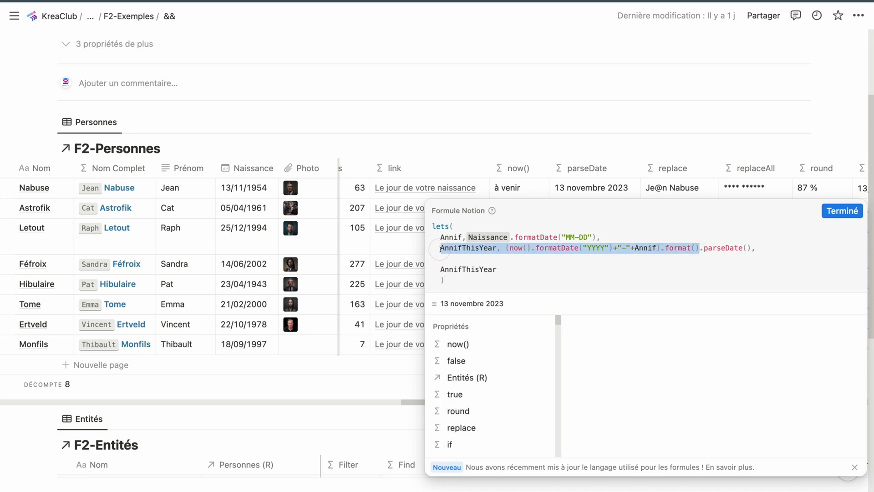
left_click_drag(506, 248, 699, 248)
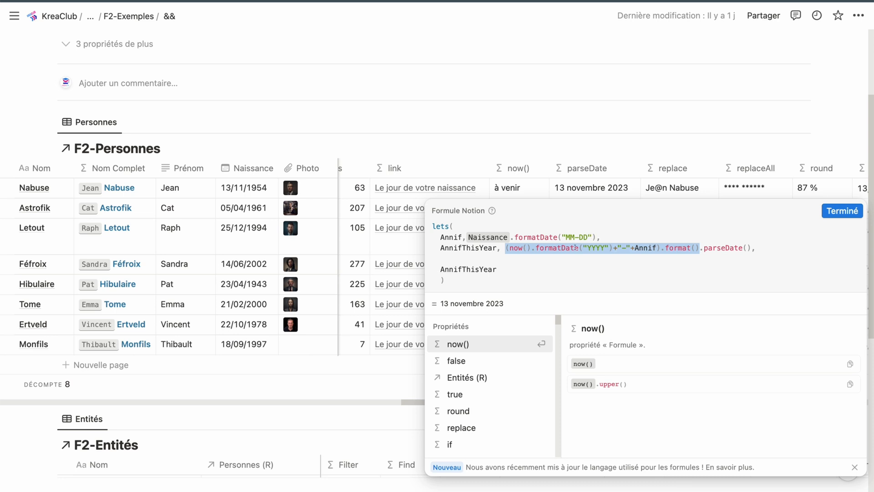
left_click(703, 249)
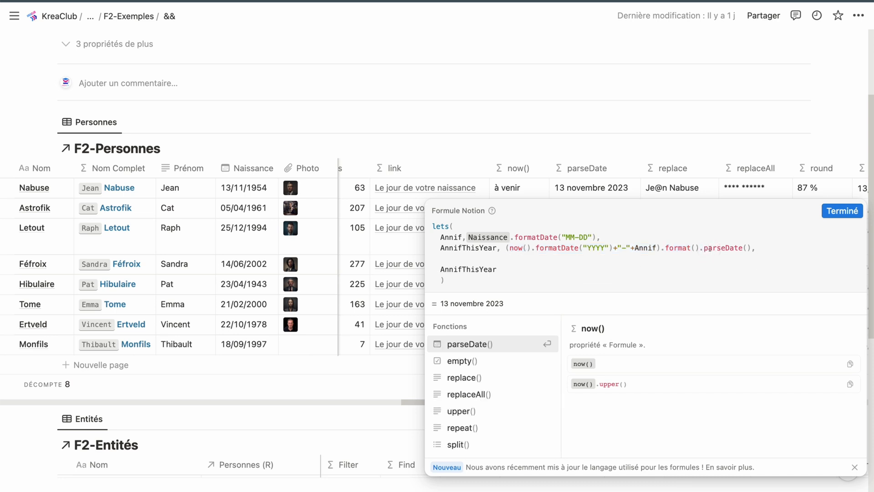
left_click(746, 247)
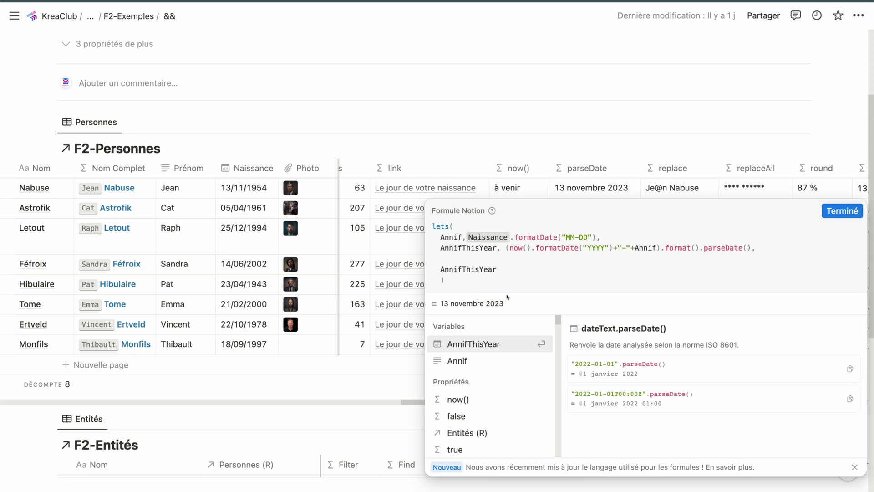
left_click(834, 214)
Step: Inspect the replace formula on Nom Complet in the first row, examining its "a" and "@" arguments
left_click(689, 195)
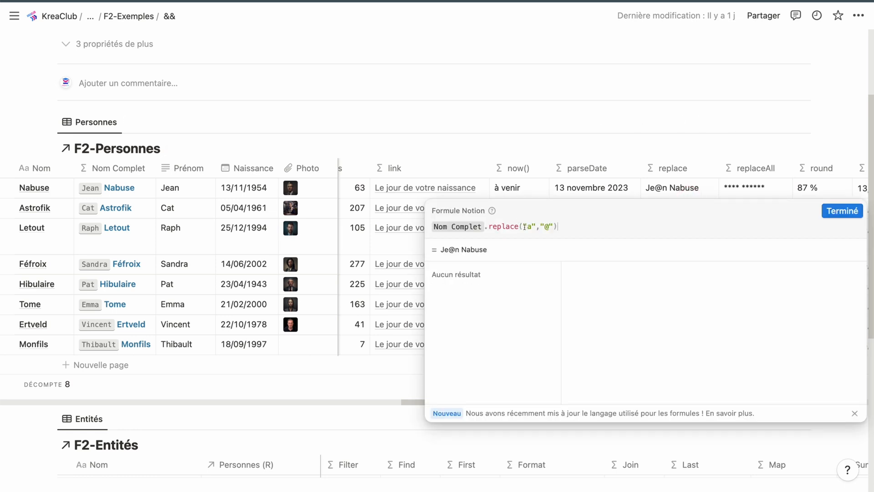
left_click_drag(523, 226, 535, 227)
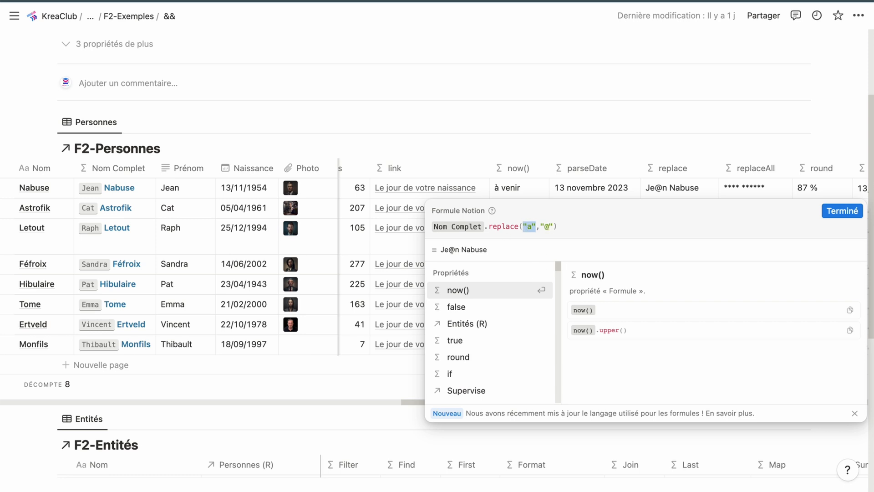
double_click(546, 226)
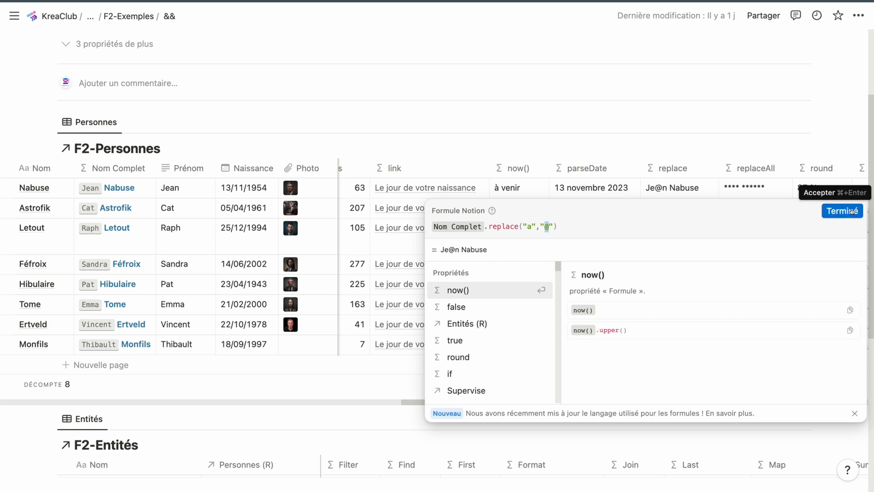
left_click(832, 211)
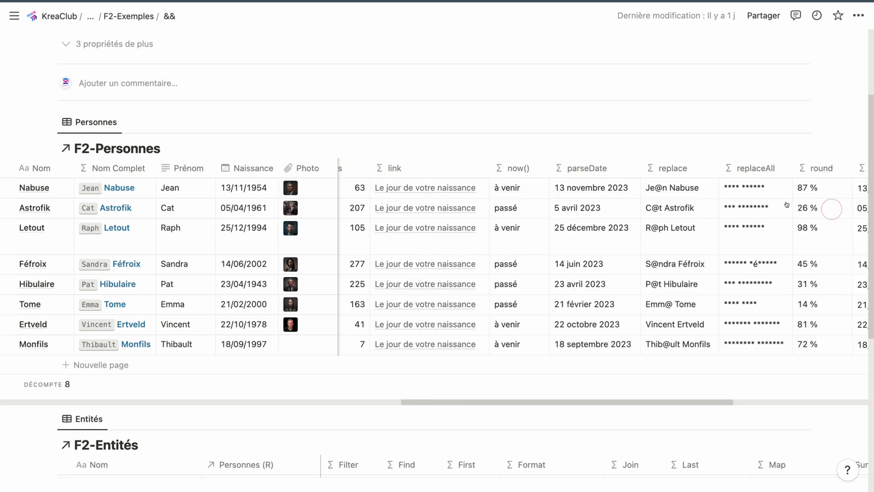
Step: Inspect the replaceAll formula on Nom Complet in the first and fourth rows, examining its "\w" pattern and the replaceAll() help
left_click(749, 197)
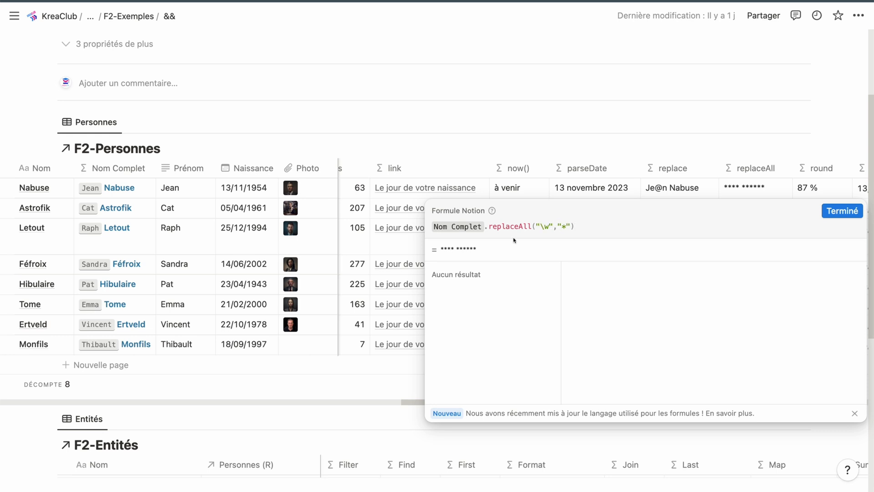
left_click(840, 212)
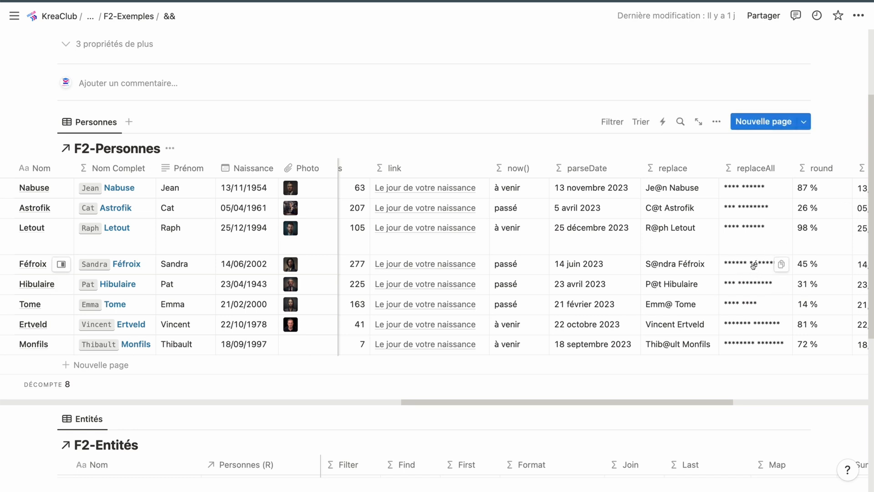
left_click(729, 270)
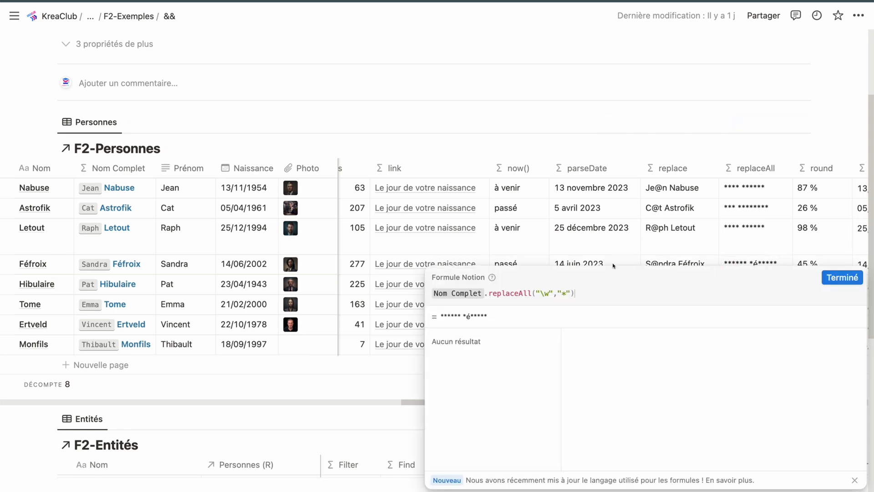
left_click_drag(541, 294, 548, 295)
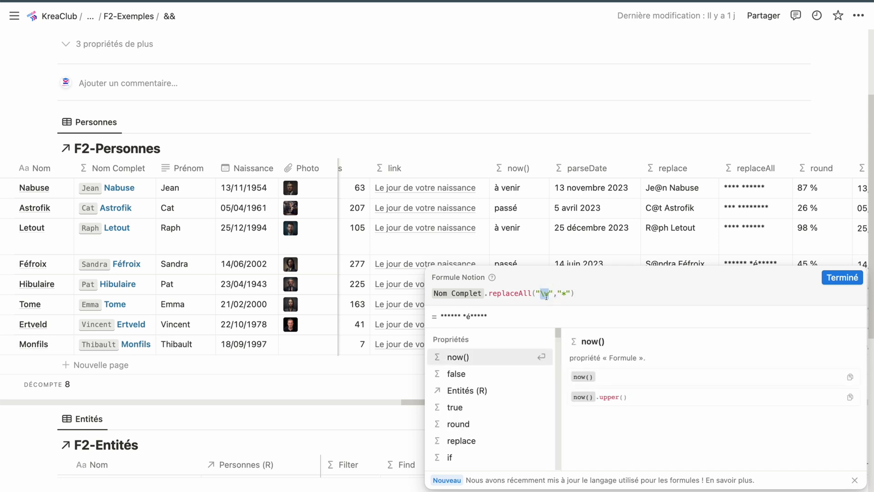
left_click(547, 295)
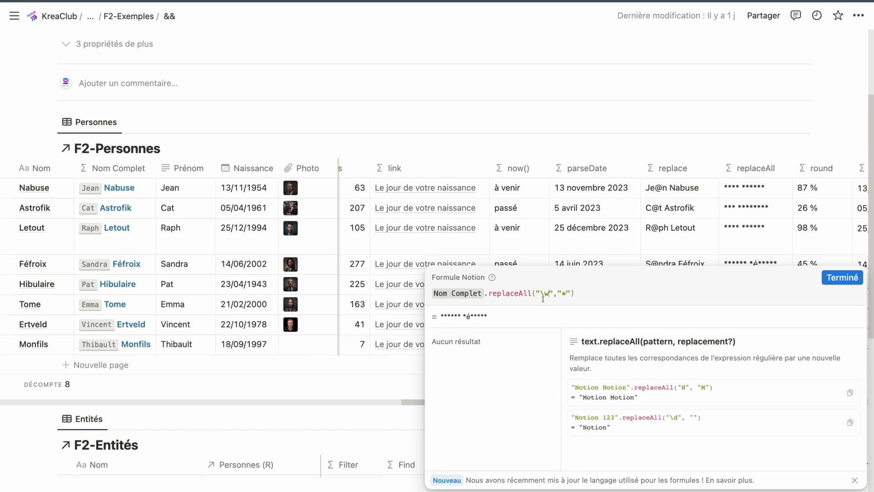
left_click(842, 277)
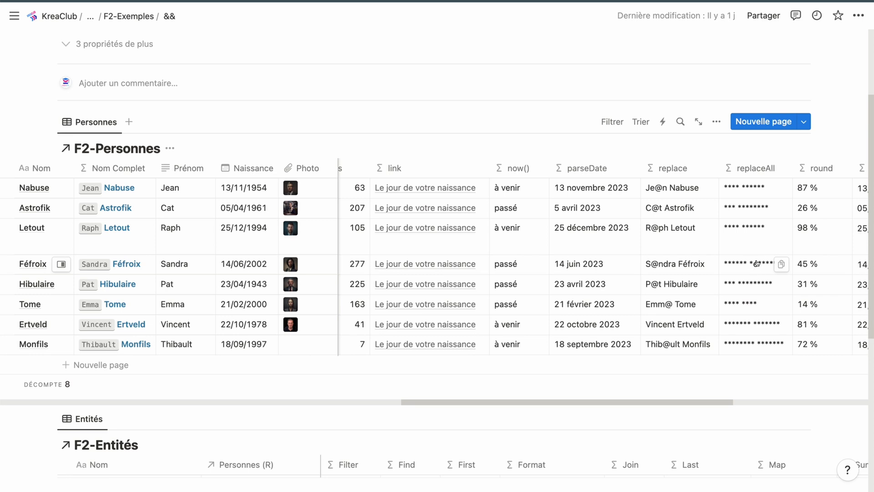
Step: Recheck the fourth row's replaceAll formula, comparing its "\w" pattern with how the accented letter is handled
left_click(733, 264)
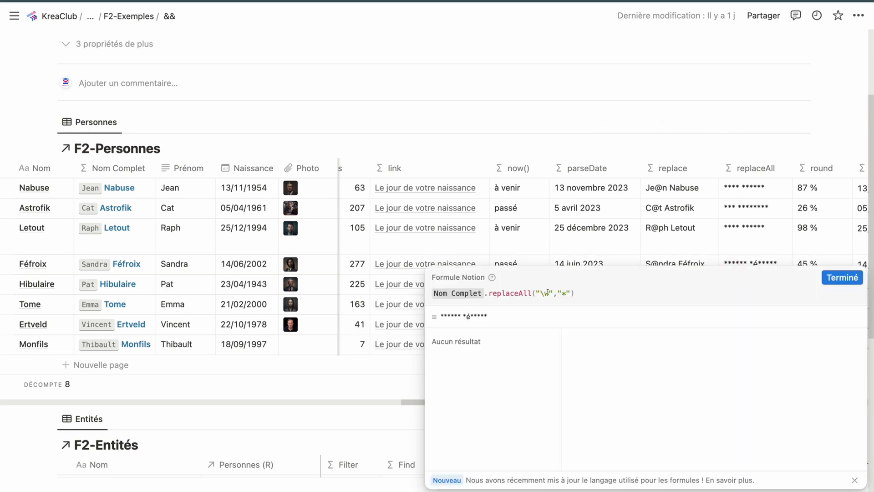
left_click(840, 282)
scroll(780, 257, "right", 6)
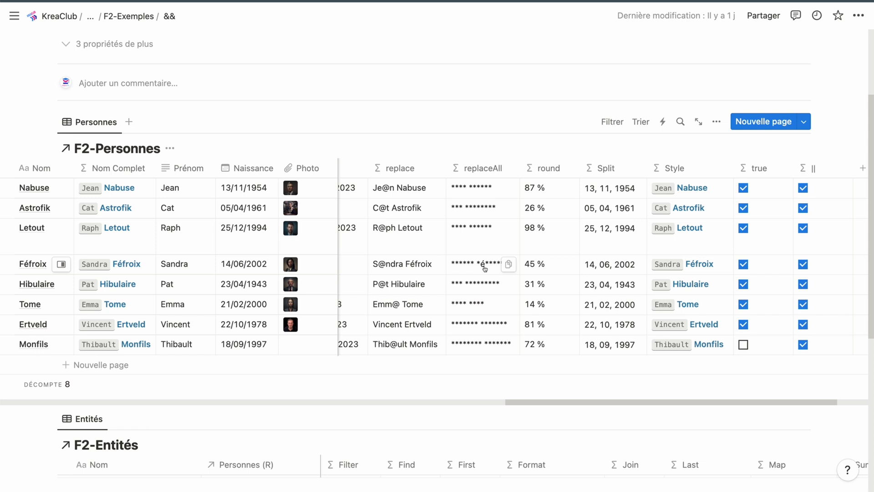
scroll(483, 267, "right", 3)
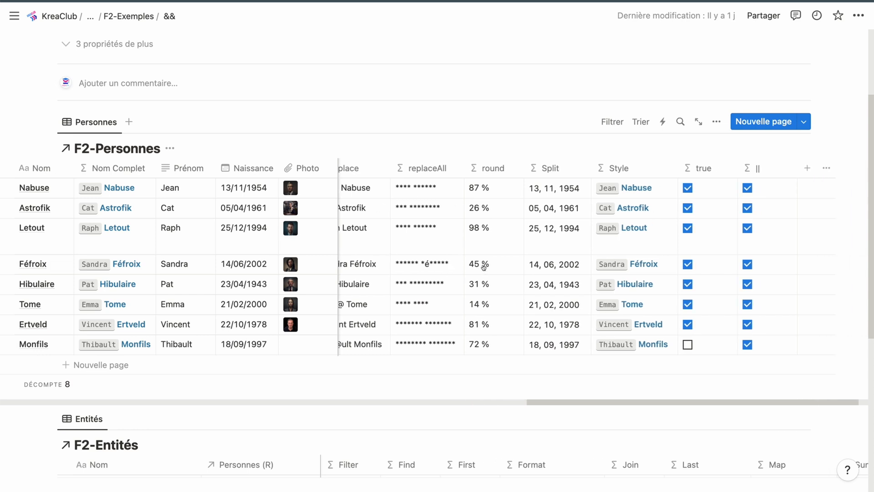
left_click(413, 273)
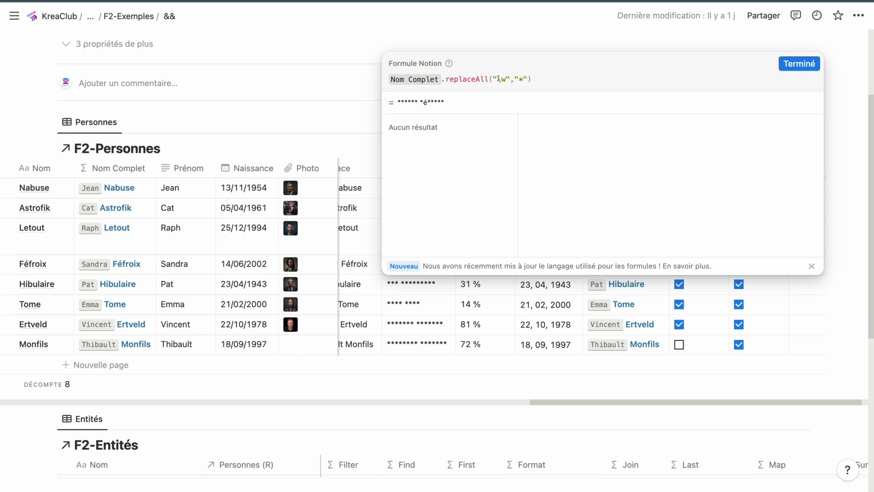
left_click_drag(498, 79, 504, 80)
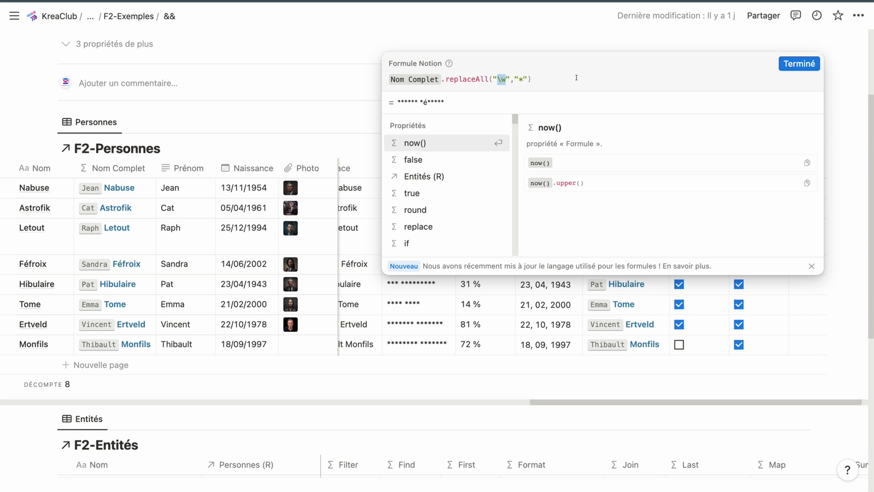
left_click(800, 64)
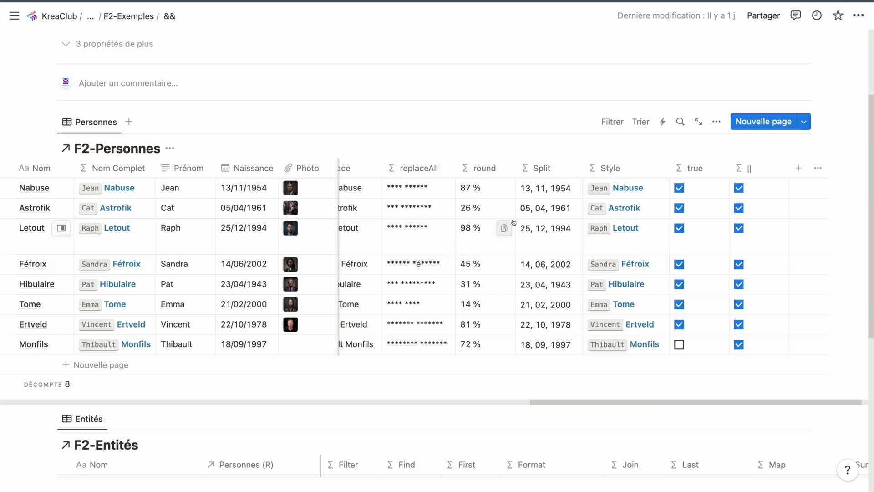
Step: Inspect the first row's round and Split formulas, examining the formatDate("DDDD") percentage calculation and the split on "/"
left_click(492, 190)
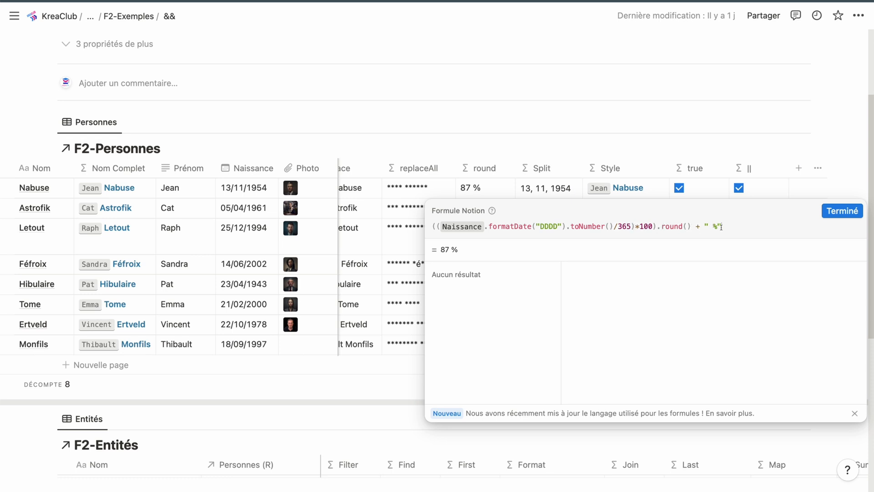
left_click(836, 212)
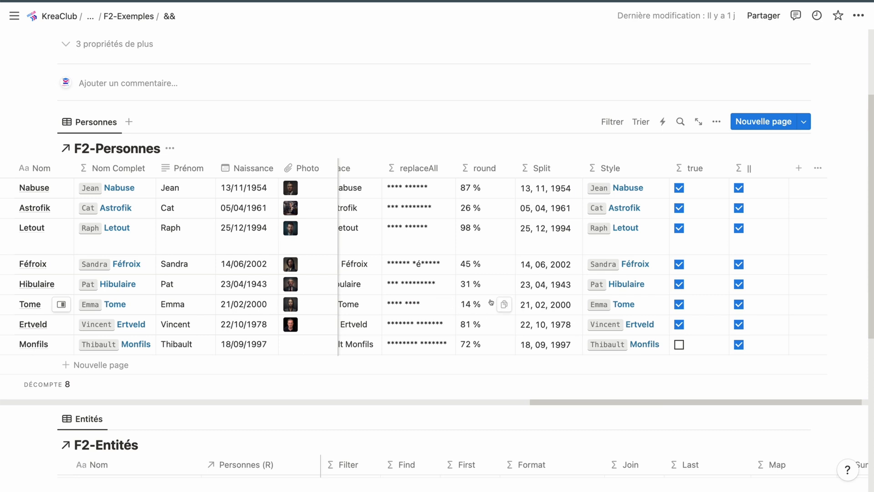
left_click(539, 188)
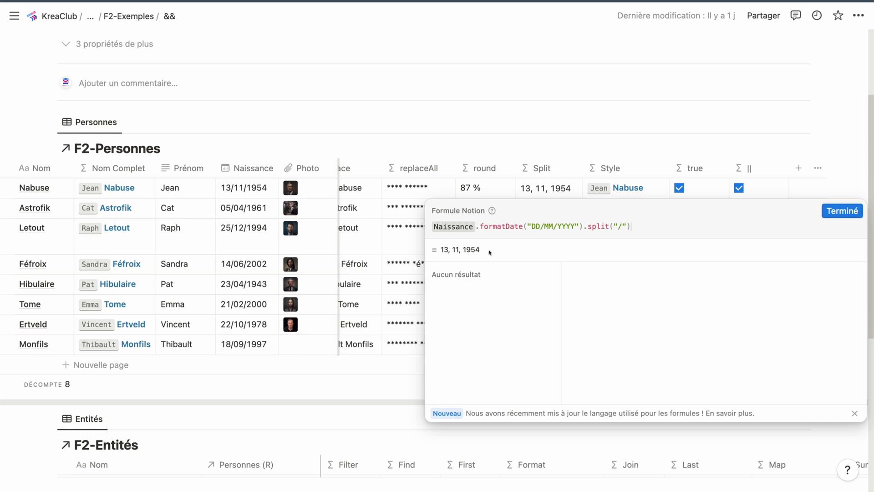
left_click(841, 211)
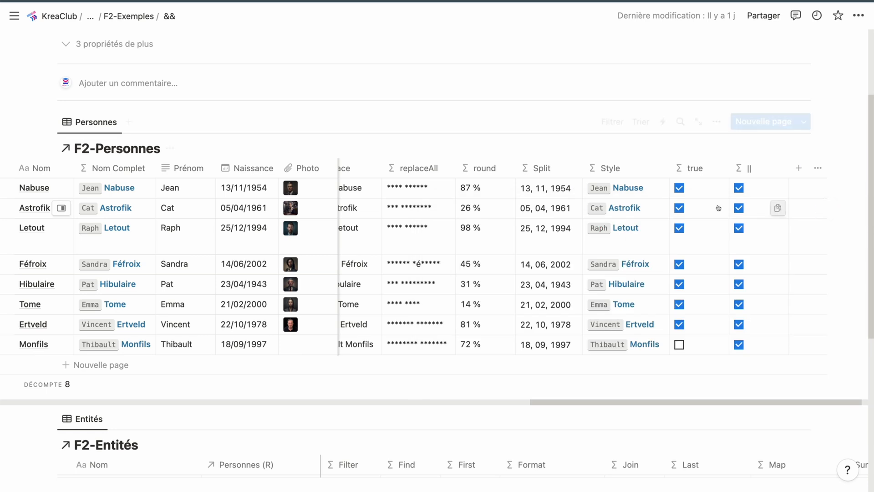
Step: Inspect the first row's Style formula, examining the Prénom styling and the Nom.style("blue", "b") expression
scroll(594, 209, "right", 1)
left_click(614, 196)
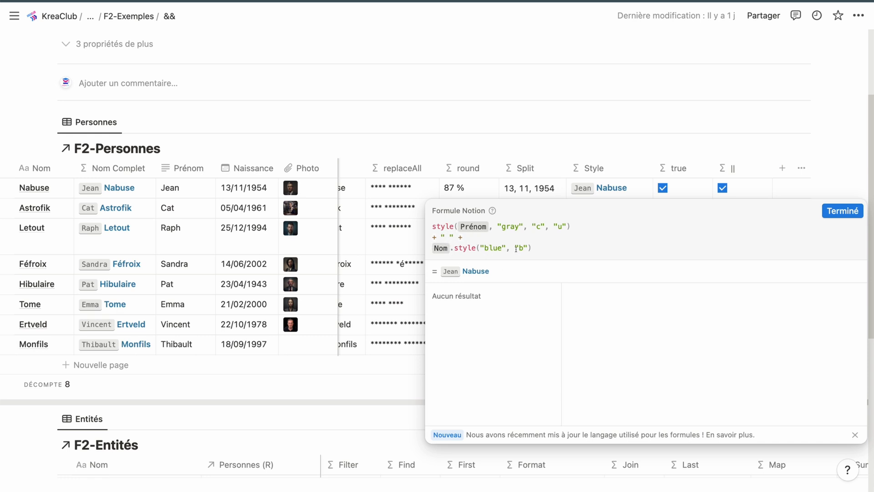
left_click(543, 249)
triple_click(532, 246)
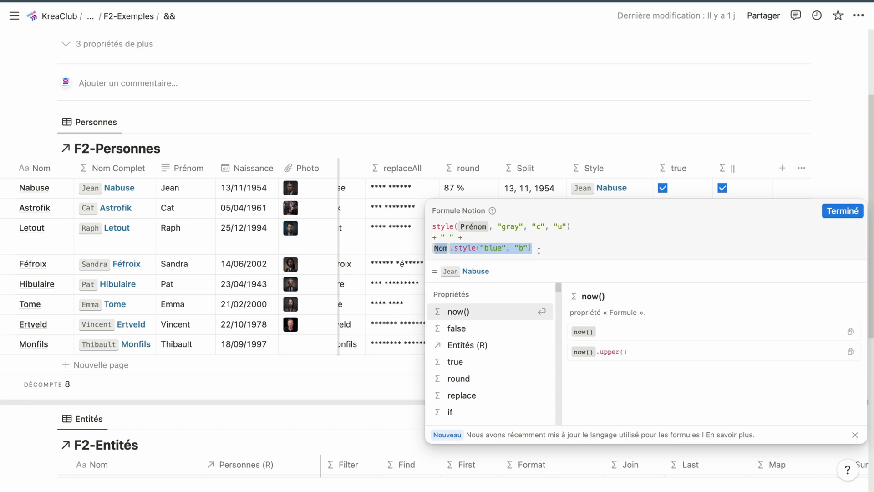
left_click(556, 251)
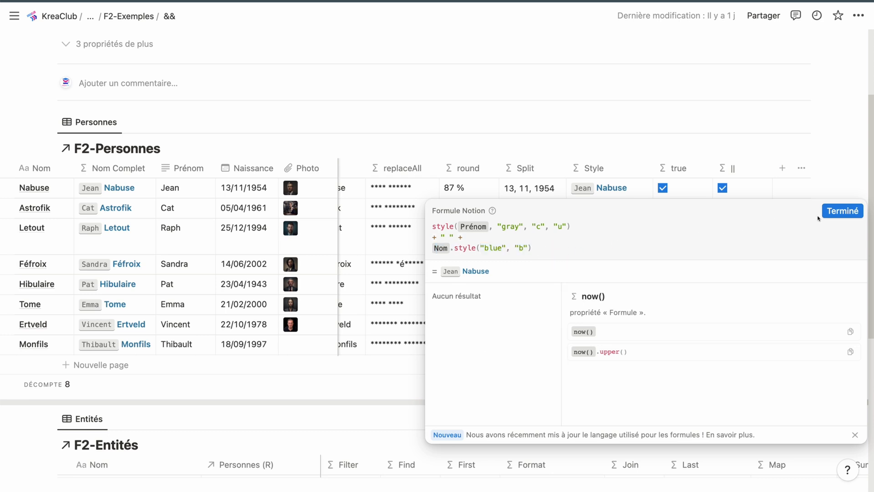
left_click(850, 212)
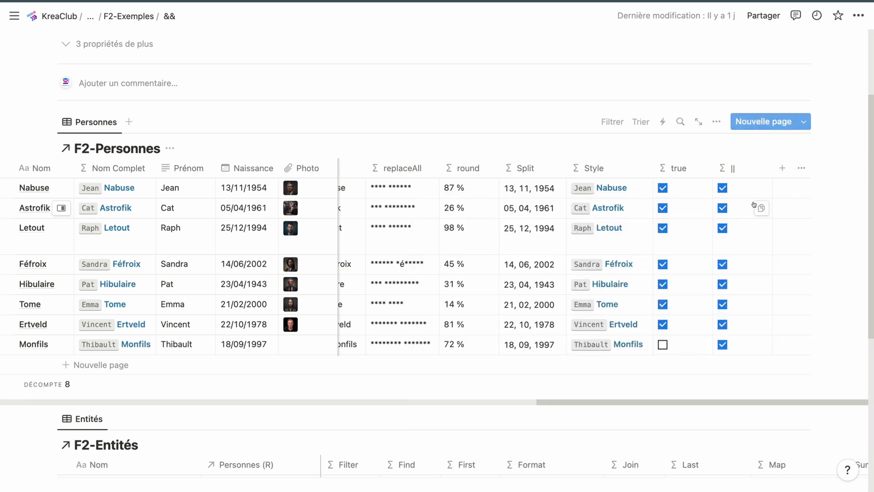
Step: Inspect the first row's true formula, examining the Naissance && Photo condition and its true and false results
left_click(685, 192)
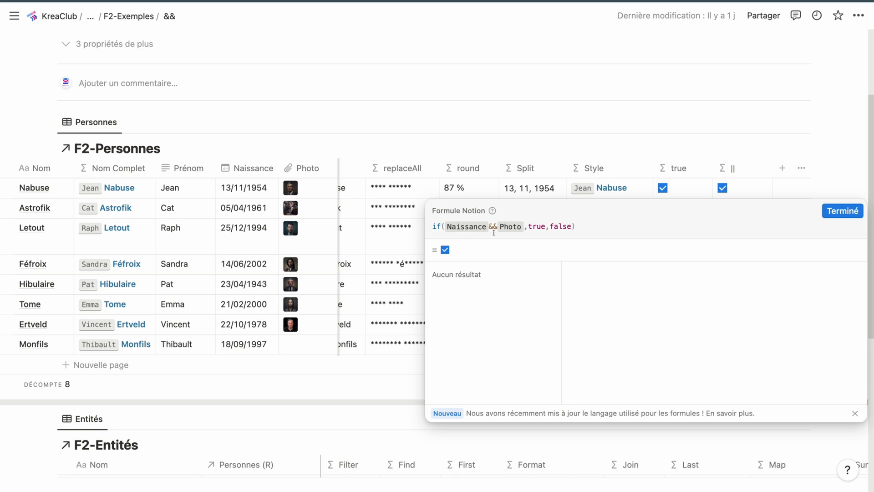
double_click(536, 226)
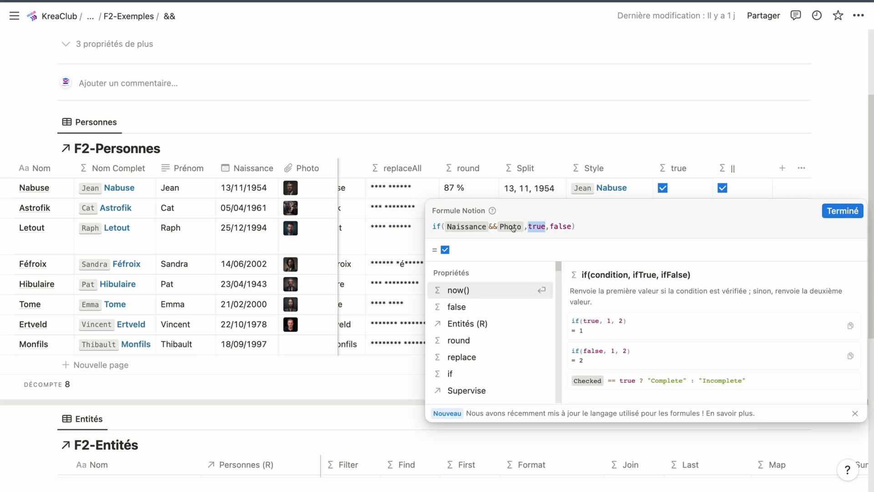
left_click(538, 228)
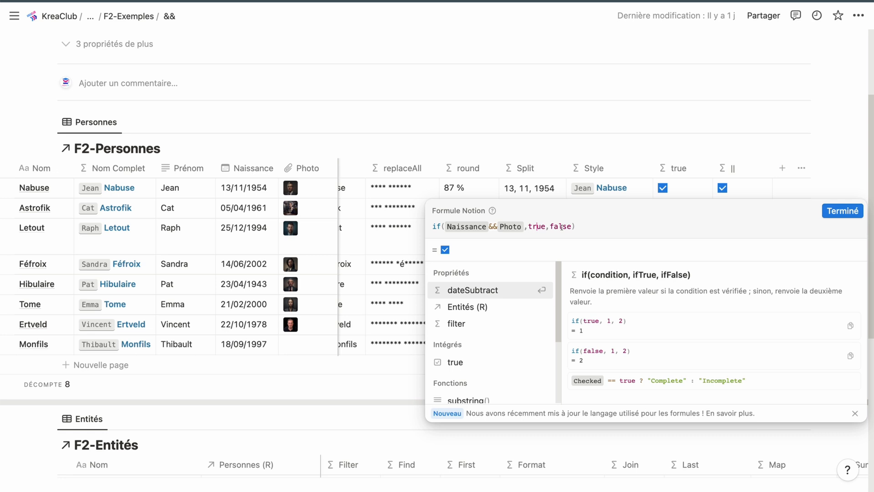
left_click(703, 143)
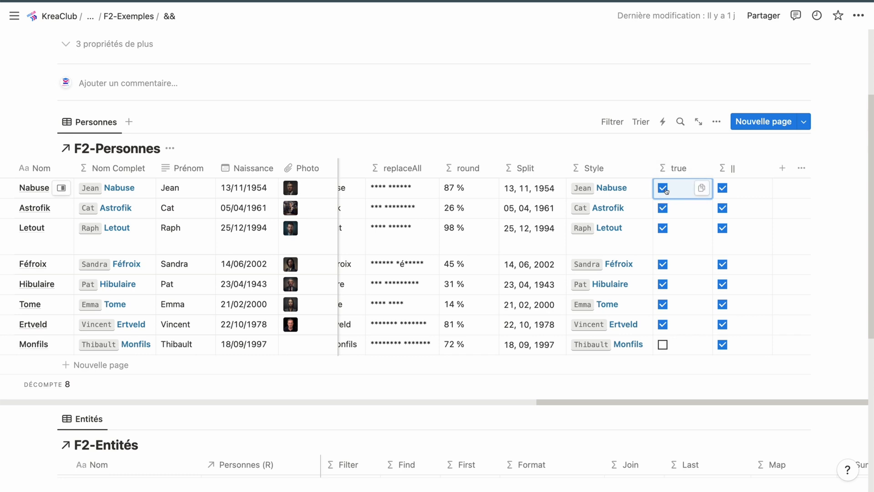
Step: Inspect the first row's || formula, examining the operator between Naissance and Photo
left_click(701, 189)
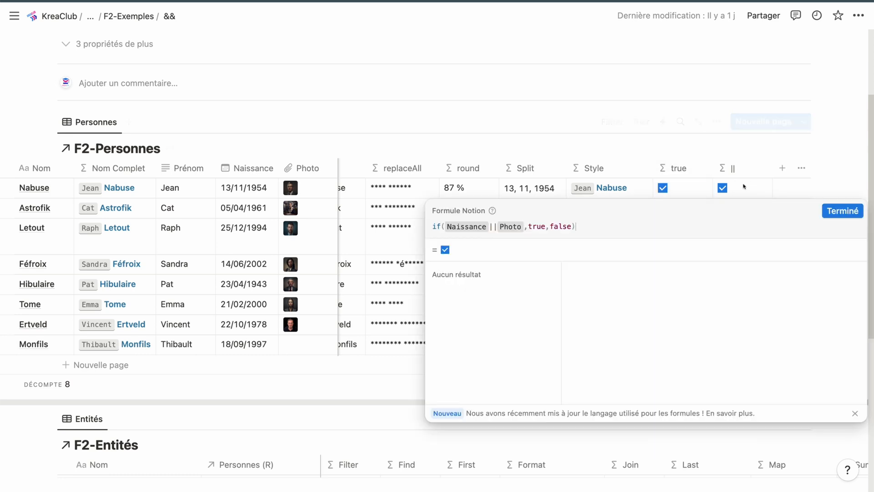
left_click(496, 227)
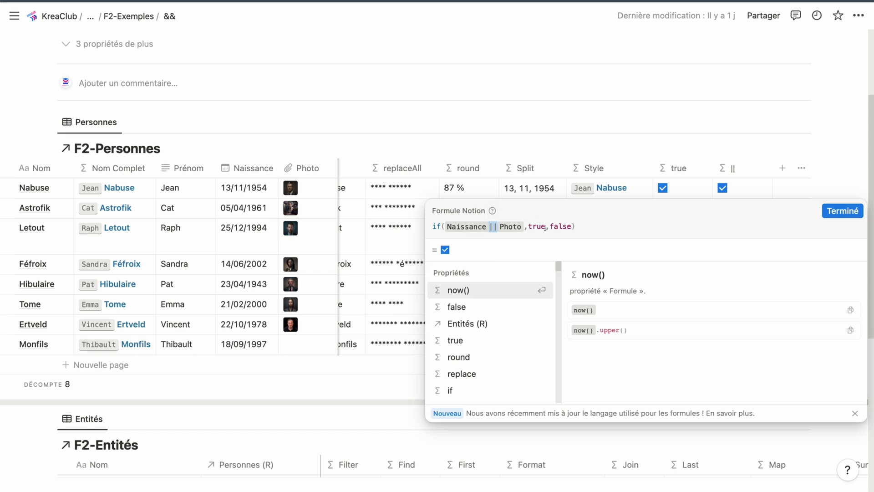
left_click(823, 209)
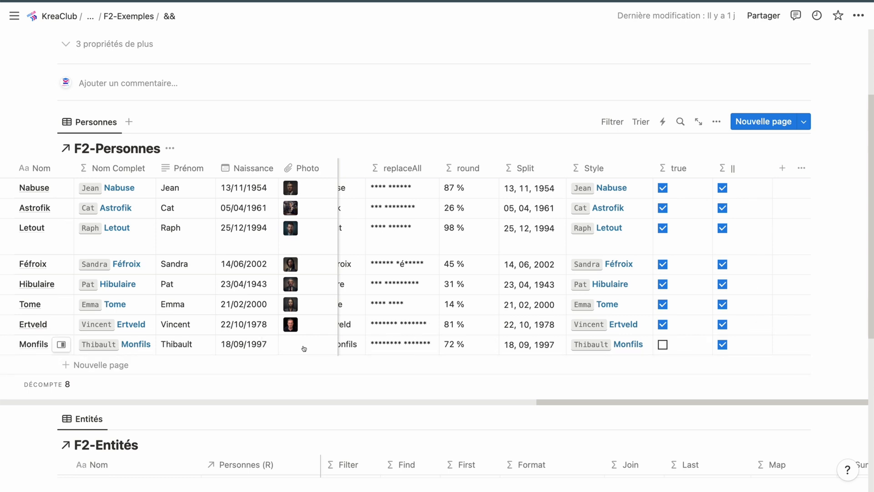
Step: Inspect the Filter and Find formulas for Administration des impôts in F2-Entités, examining the empty Responsable and 30-year Naissance conditions
scroll(307, 337, "down", 5)
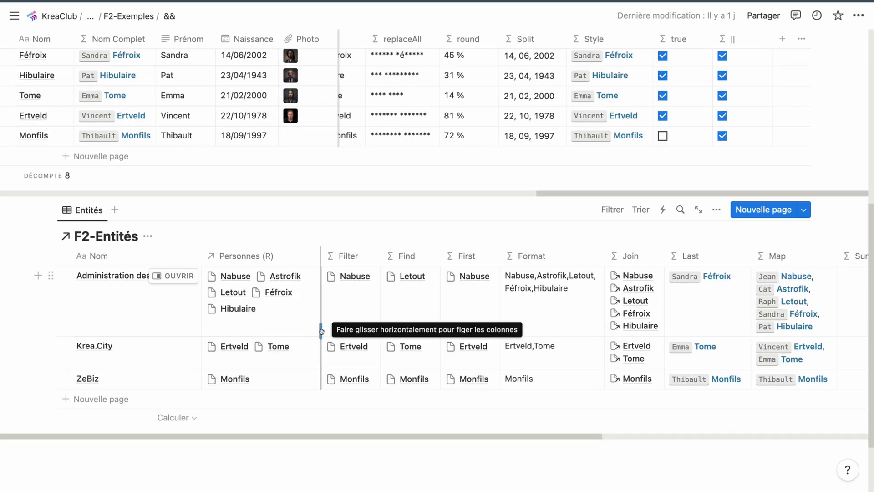
left_click(335, 306)
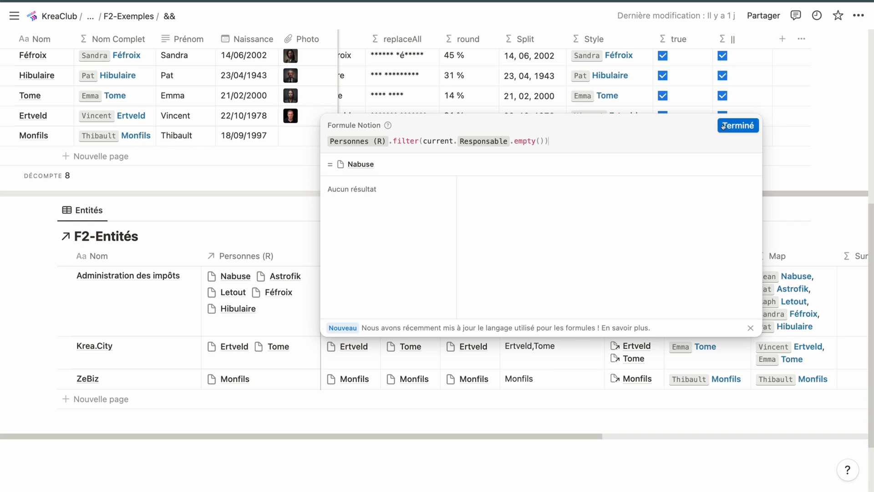
left_click(737, 125)
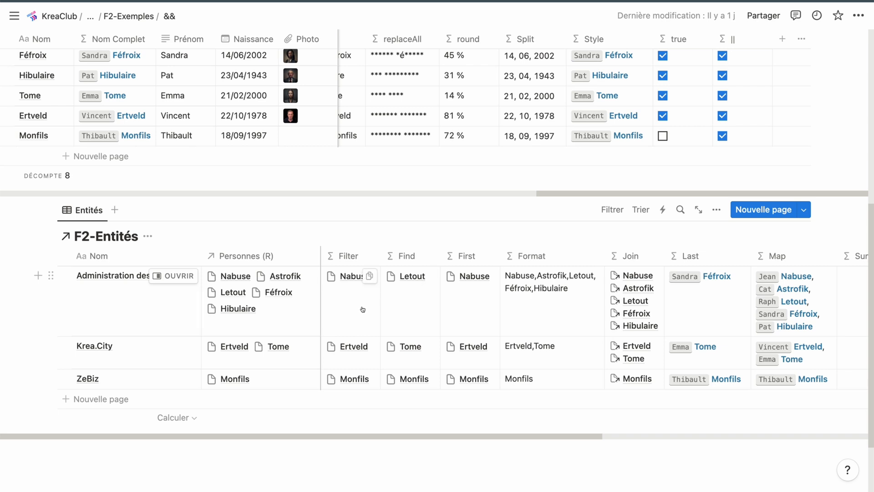
left_click(410, 312)
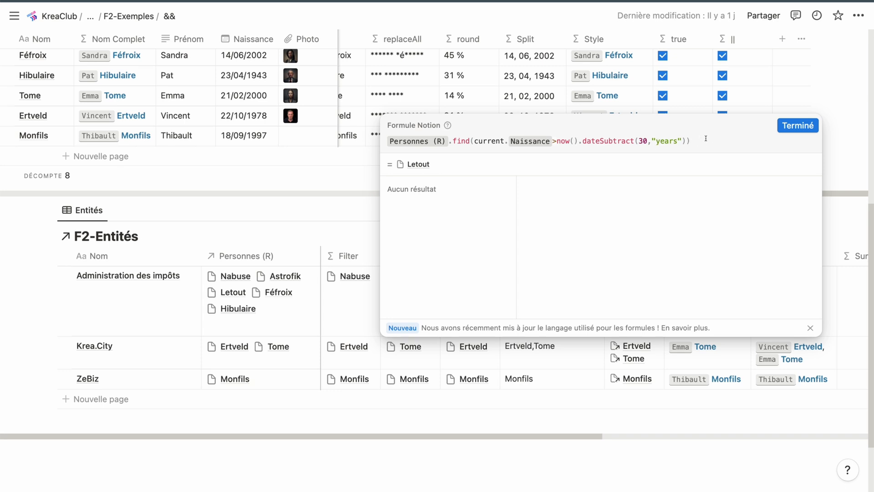
left_click(798, 126)
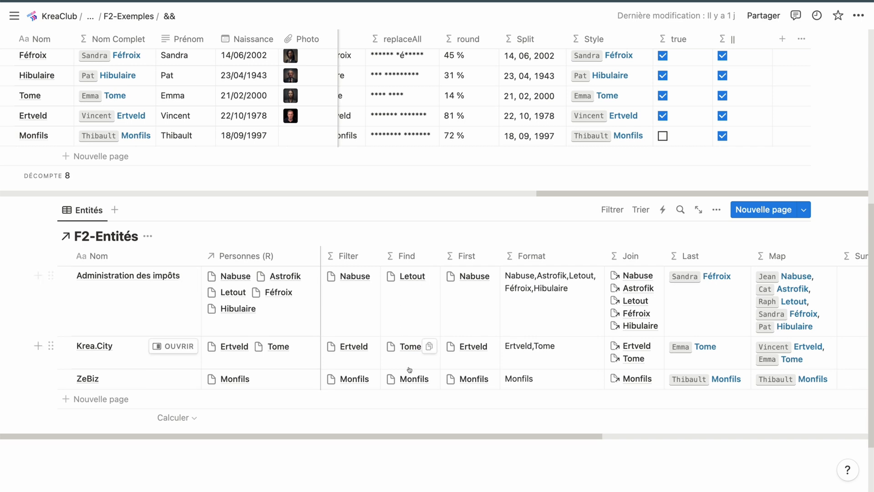
Step: Inspect the First formula for Administration des impôts and test it by moving the second linked person to the top of Personnes (R) and back
left_click(477, 308)
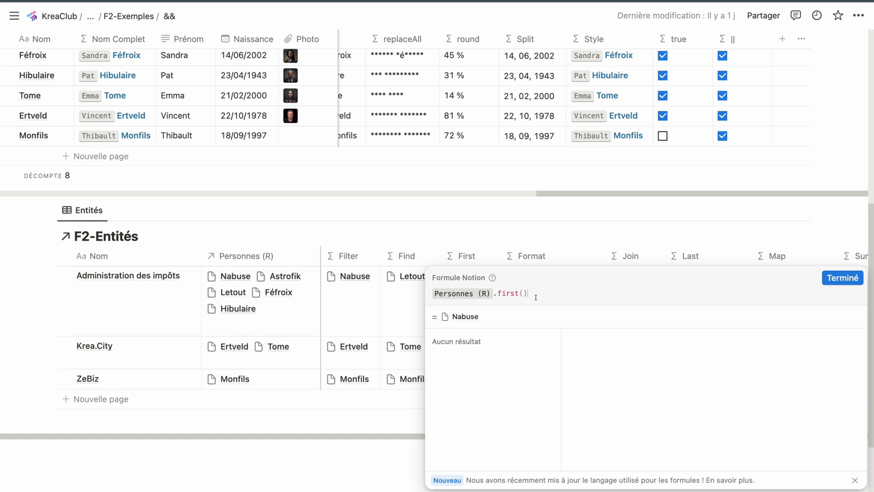
left_click(294, 308)
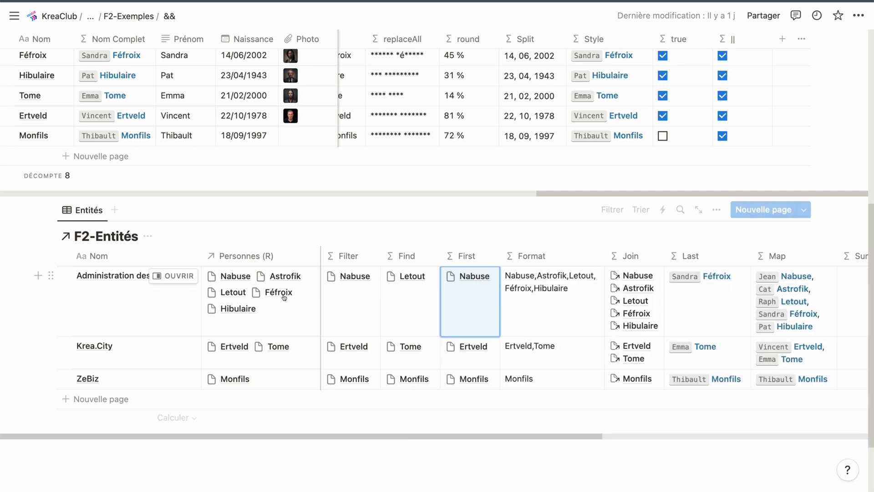
left_click(280, 319)
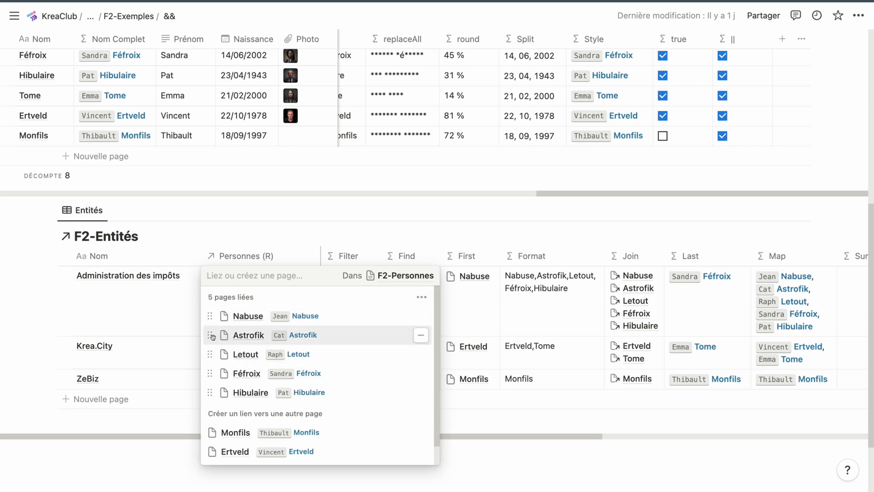
mouse_move(210, 335)
left_mouse_down()
mouse_move(210, 319)
mouse_move(217, 325)
left_mouse_up()
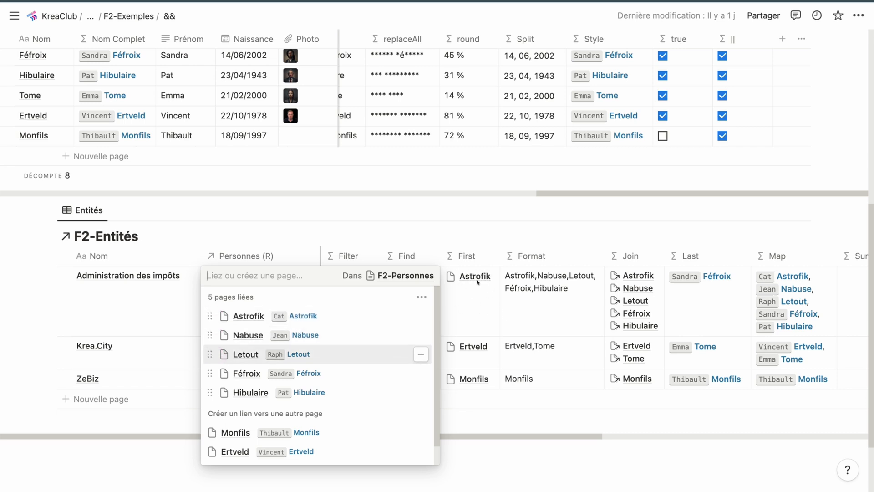
left_click_drag(210, 317, 212, 335)
left_click(475, 231)
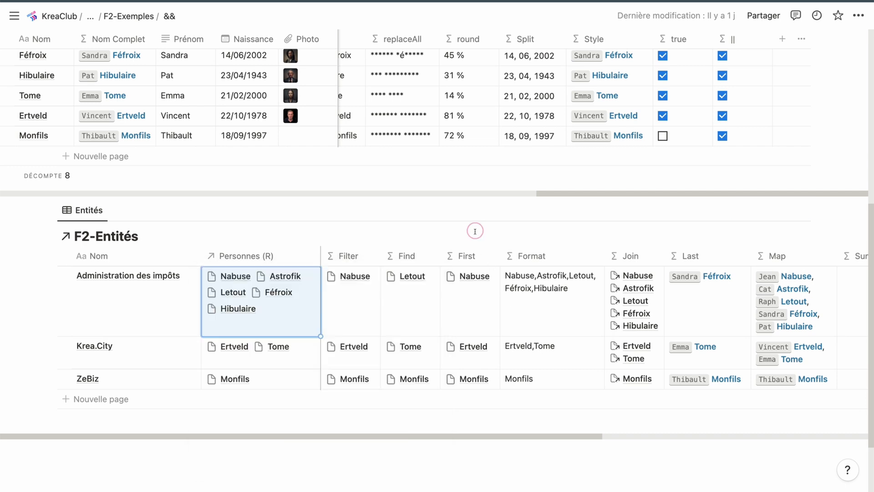
Step: Inspect the Format and Join formulas for Administration des impôts, examining format() and the "\n" separator inside join()
left_click(549, 304)
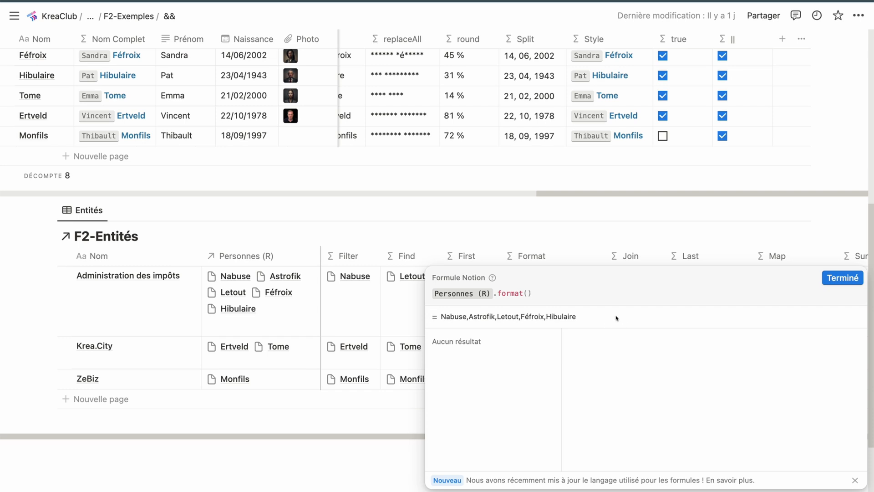
left_click(842, 278)
scroll(592, 277, "right", 3)
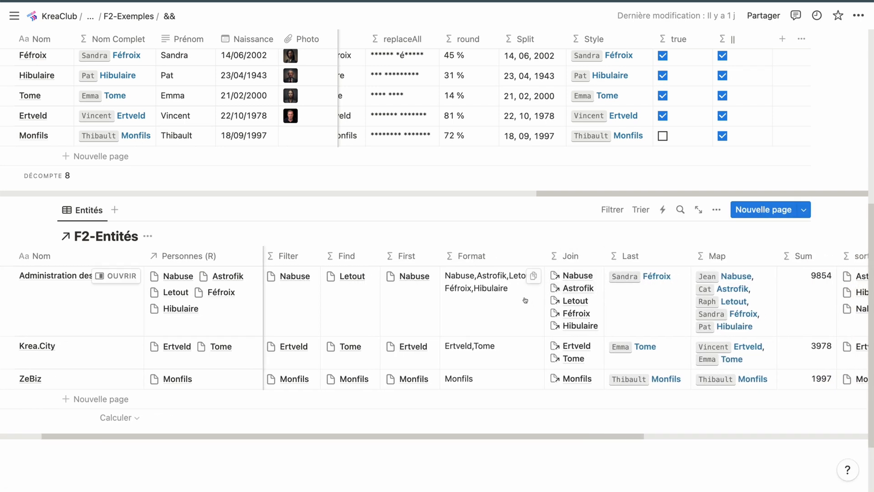
scroll(524, 300, "right", 4)
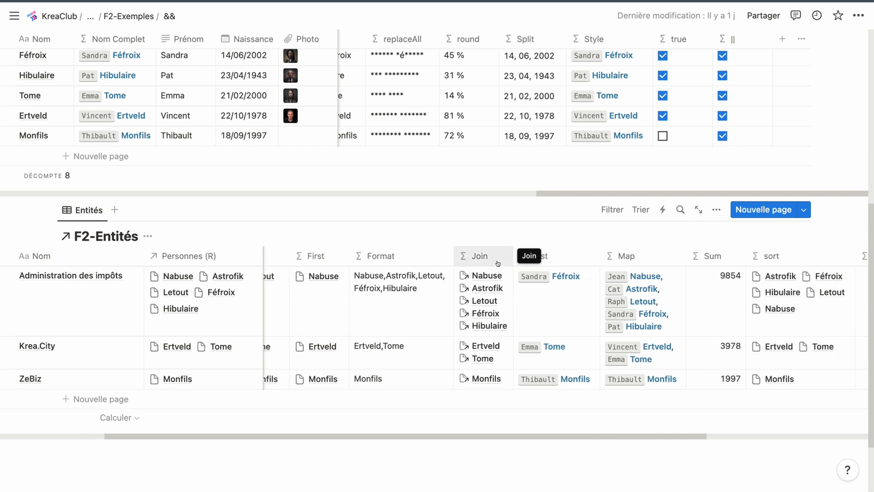
left_click(510, 304)
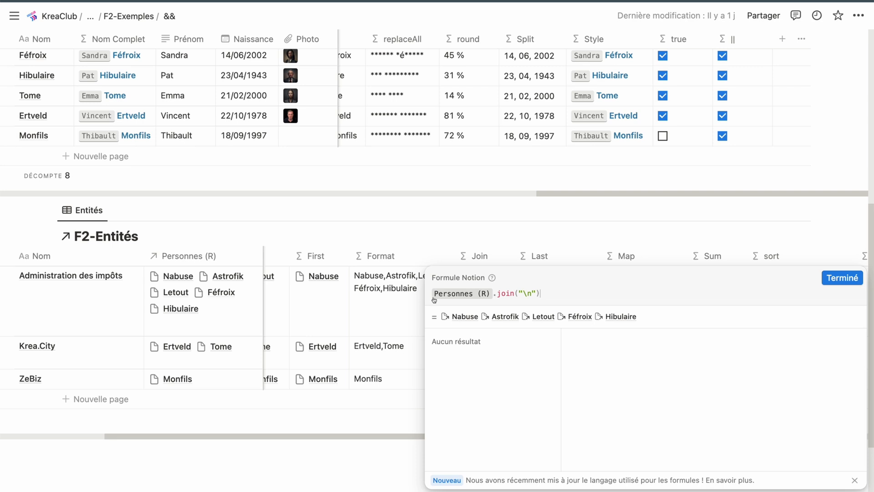
left_click(518, 296)
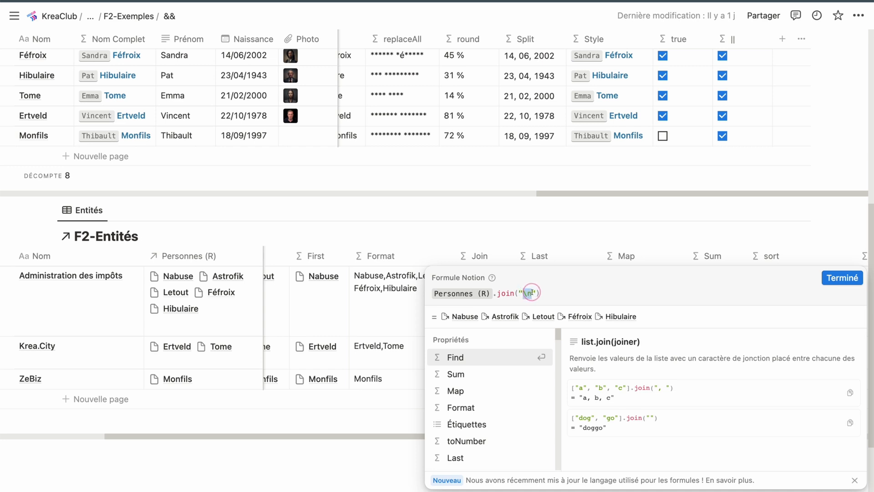
left_click_drag(522, 293, 531, 293)
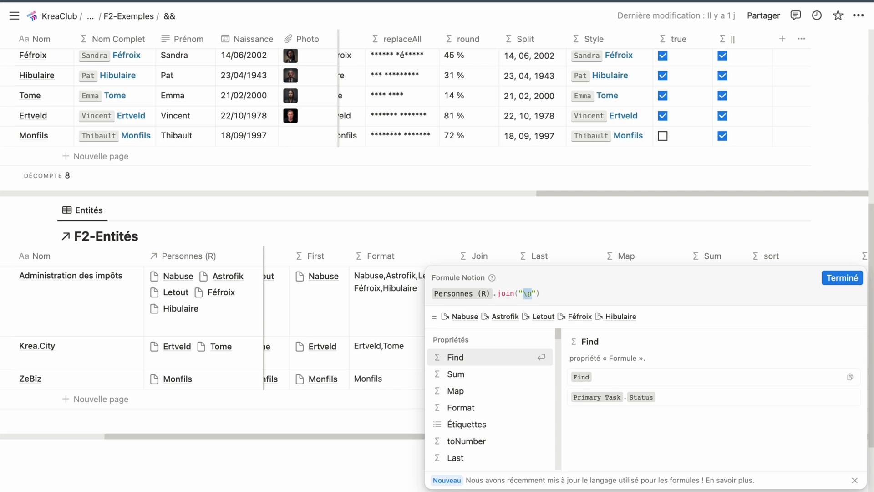
left_click(841, 278)
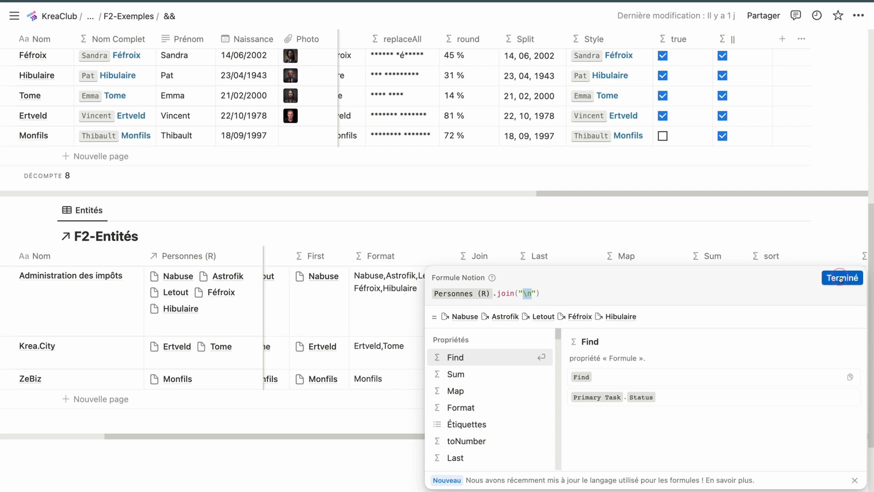
Step: Inspect the Last formula for Administration des impôts, examining the last() and sort() calls applied to the mapped Naissance dates
left_click(559, 303)
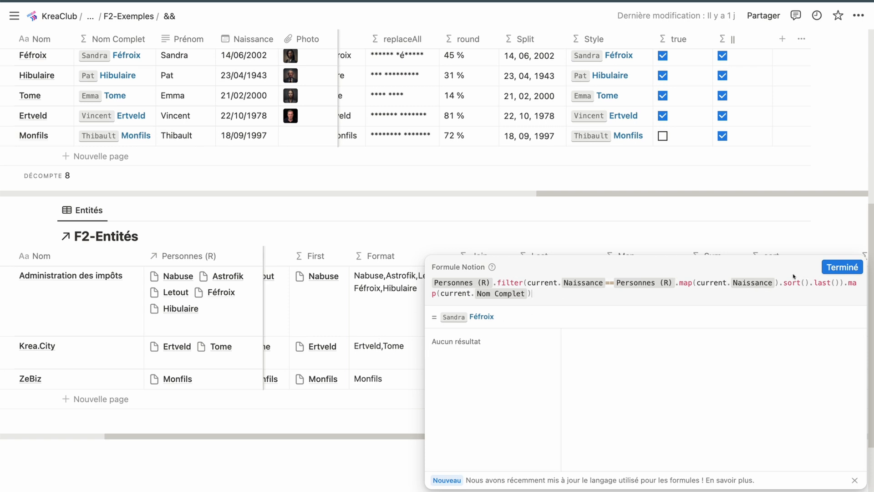
left_click_drag(782, 283, 841, 282)
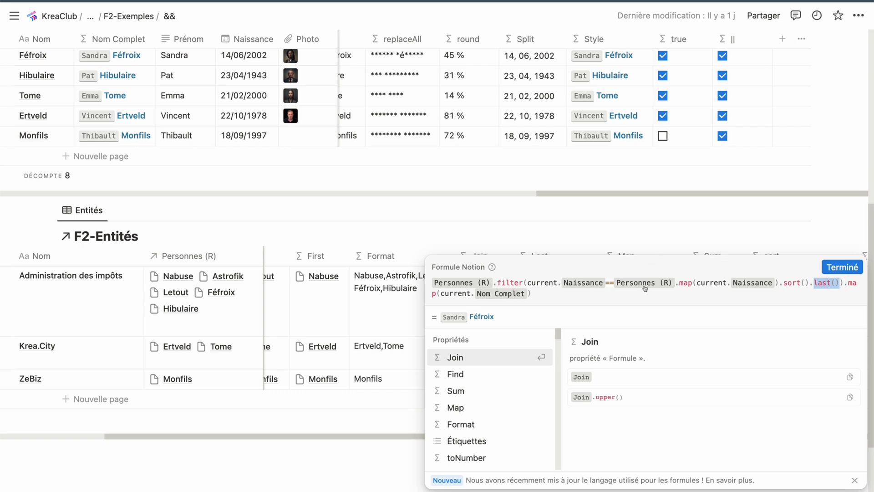
left_click(781, 282)
left_click_drag(782, 283, 809, 282)
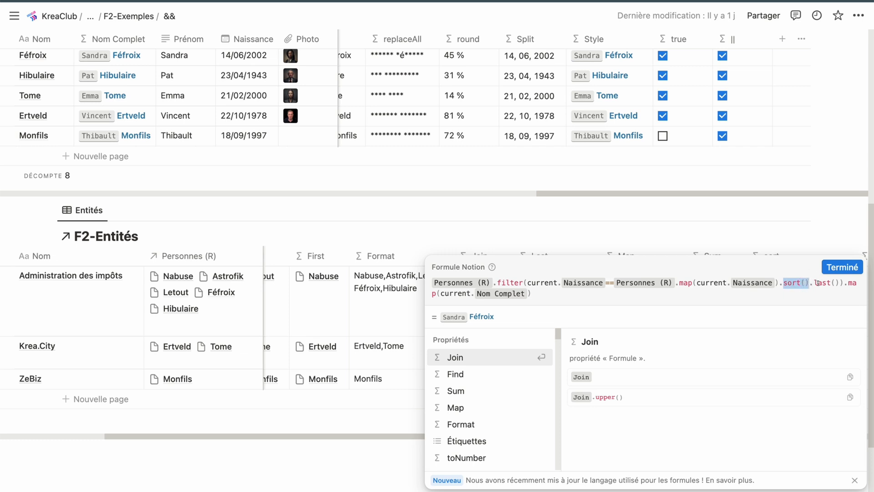
left_click(842, 267)
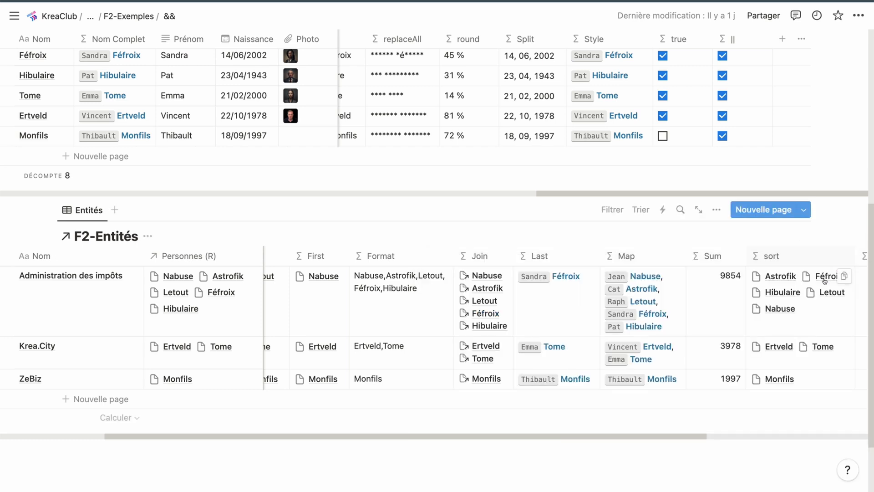
Step: Inspect the Map and Sum formulas for Administration des impôts, examining Nom Complet mapping and the "YYYY", toNumber() and sum() parts
left_click(570, 317)
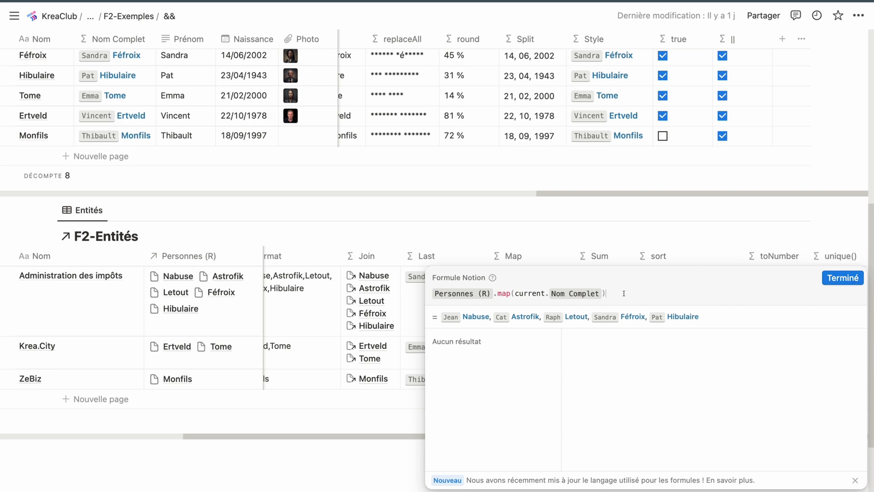
left_click(834, 278)
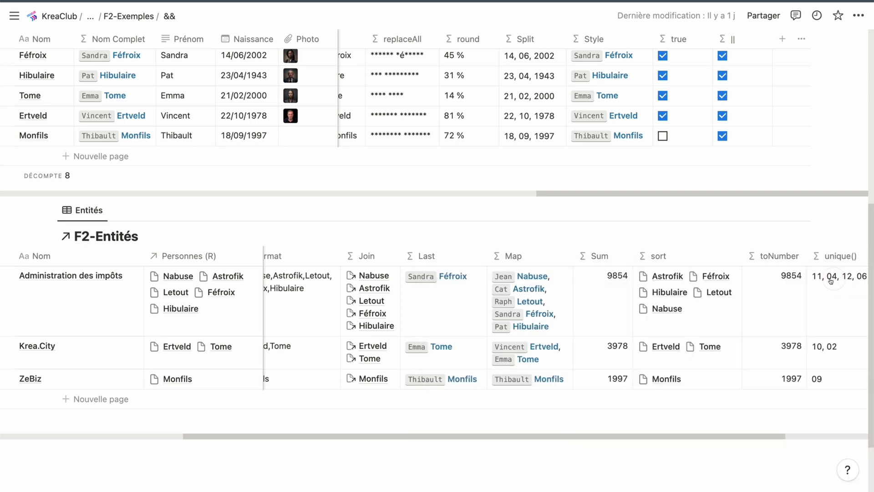
left_click(620, 301)
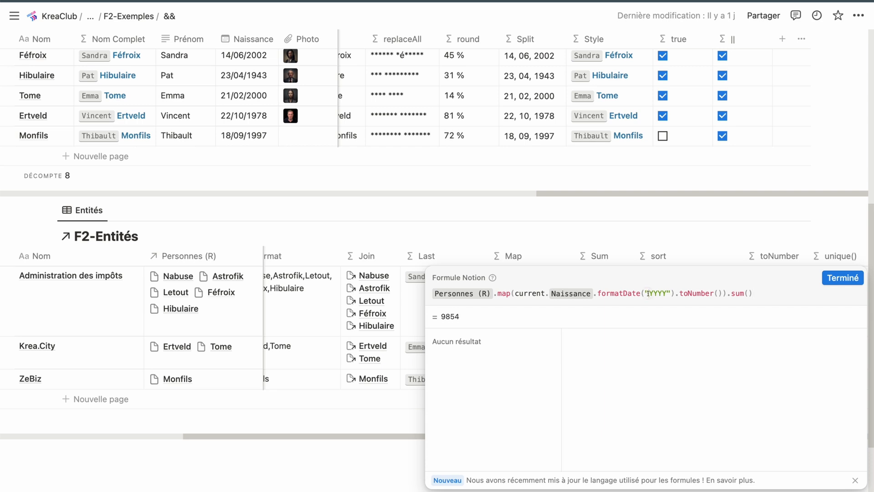
left_click_drag(648, 293, 667, 293)
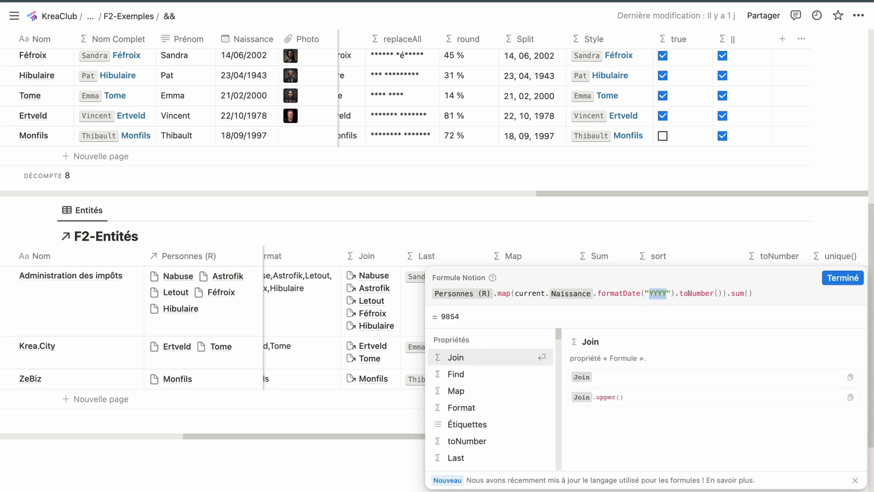
left_click(689, 293)
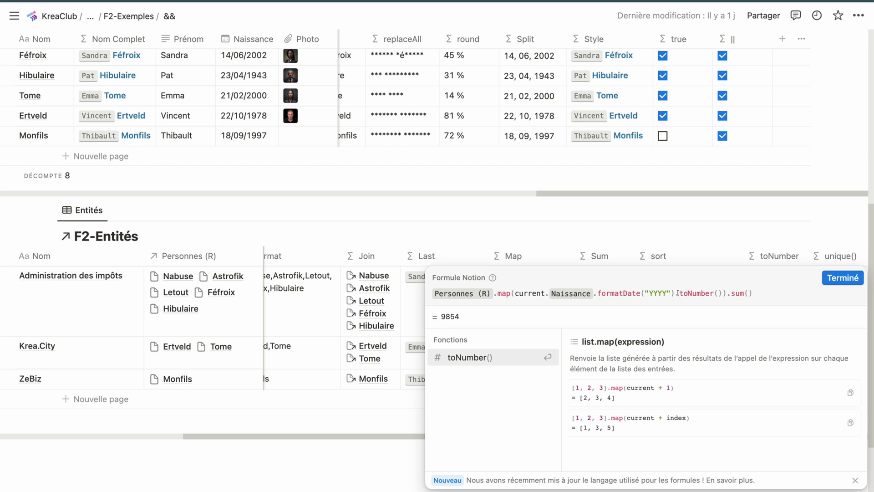
left_click_drag(679, 294, 717, 293)
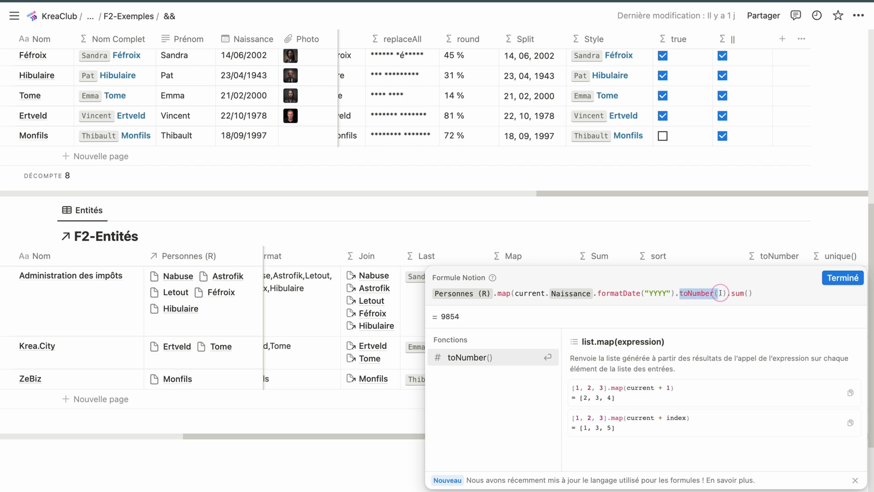
left_click(742, 292)
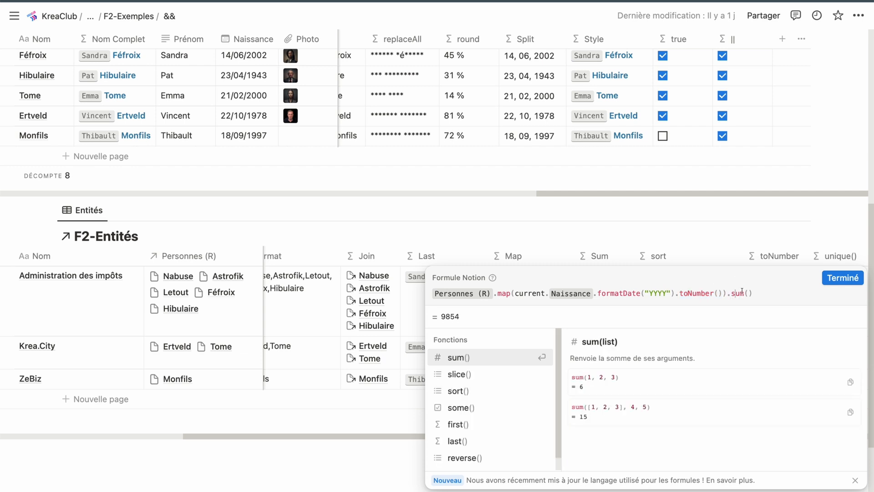
left_click(843, 278)
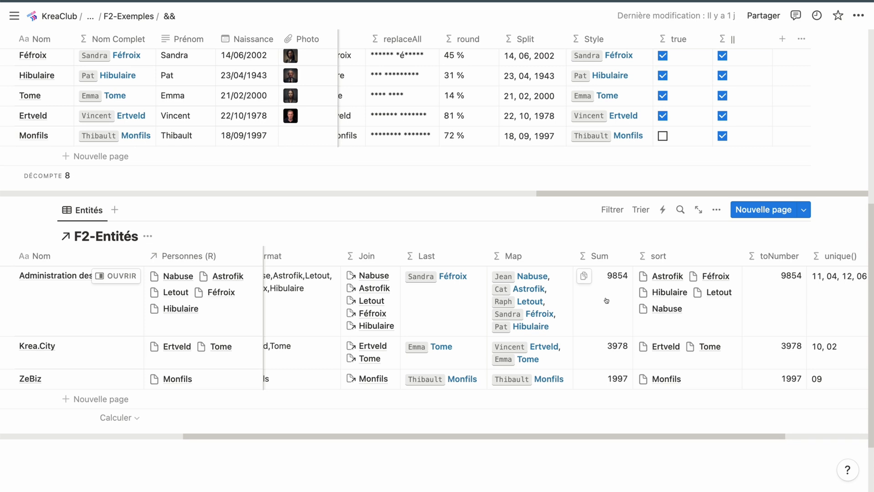
Step: Inspect the sort and toNumber formulas for Administration des impôts, examining Personnes (R).sort() and the toNumber() call on the birth years
left_click(723, 330)
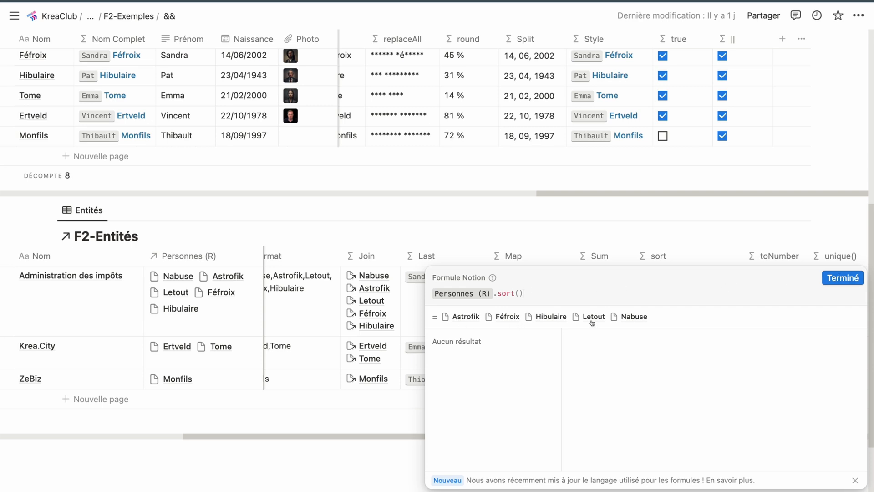
left_click(832, 278)
scroll(656, 306, "right", 5)
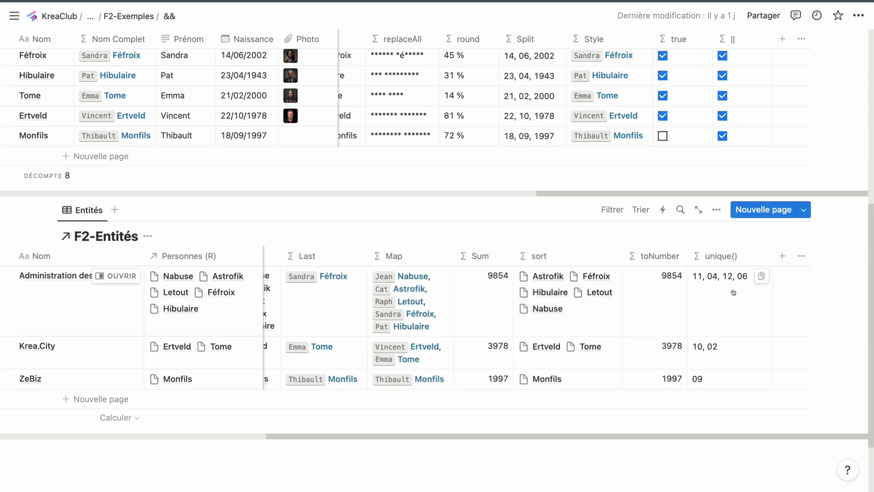
left_click(655, 306)
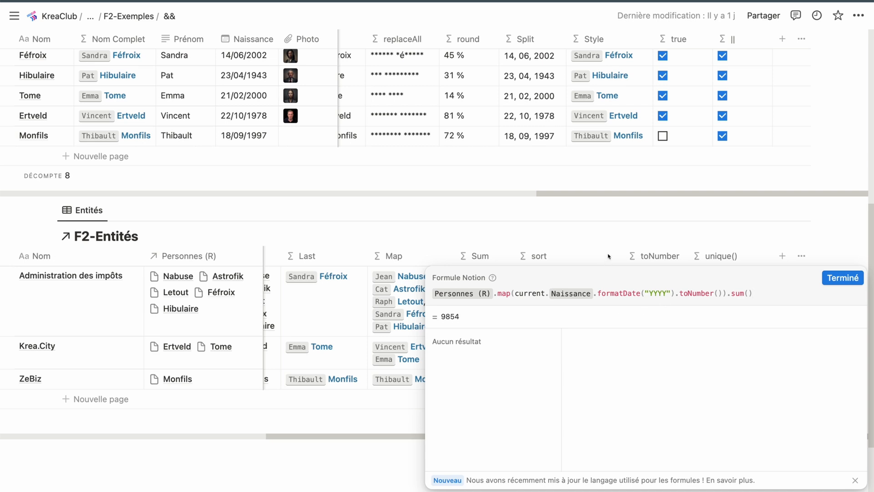
key("Escape")
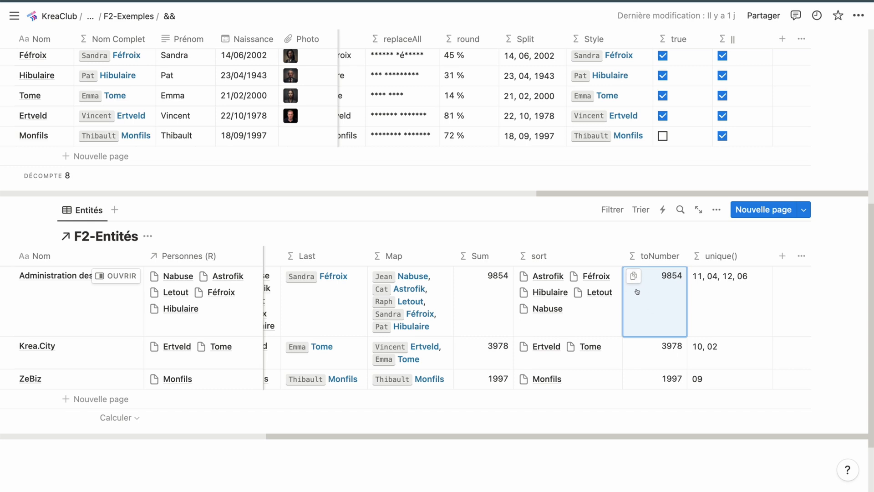
left_click(641, 313)
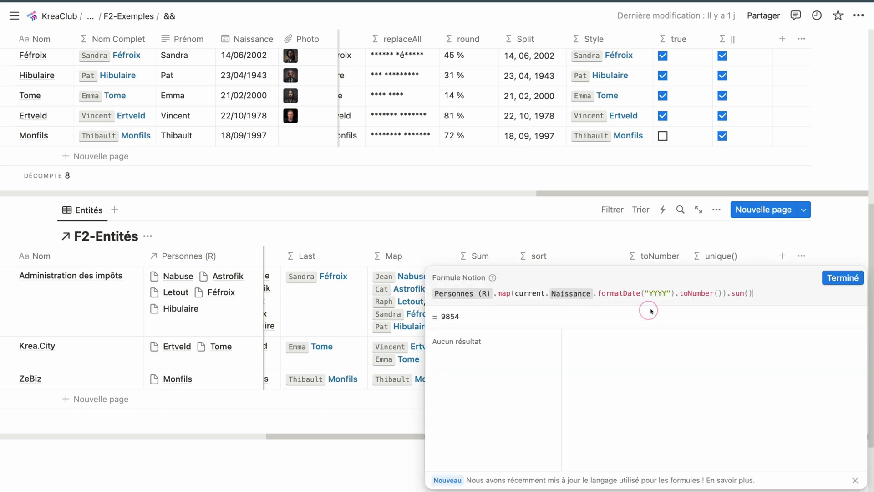
left_click_drag(679, 294, 722, 294)
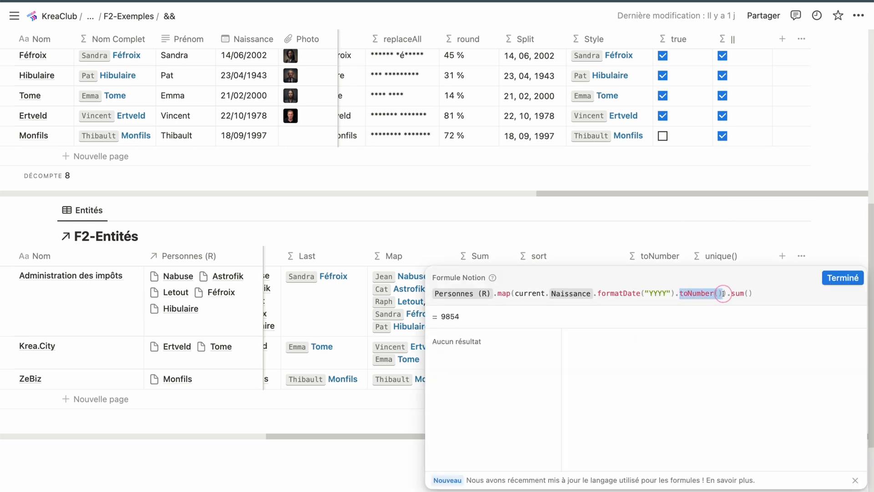
left_click(842, 278)
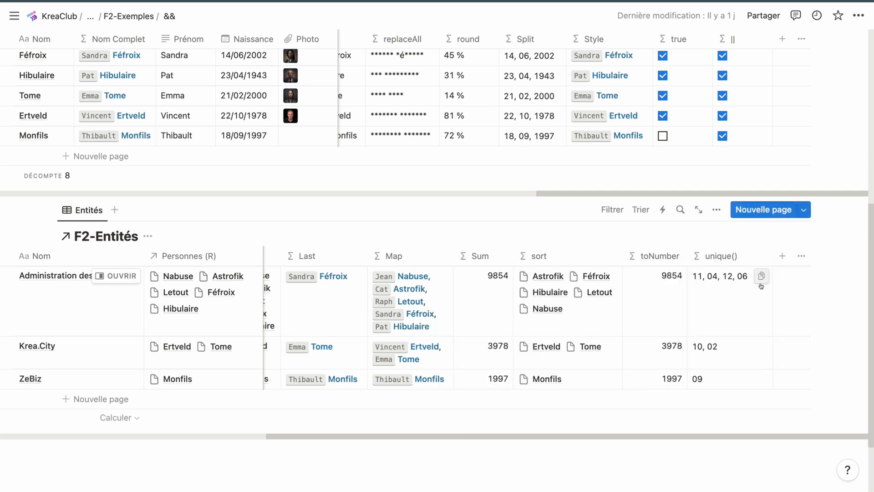
Step: Inspect the unique() formula for Administration des impôts, examining the unique() call applied to the Naissance months formatted as "MM"
left_click(728, 305)
left_click(674, 293)
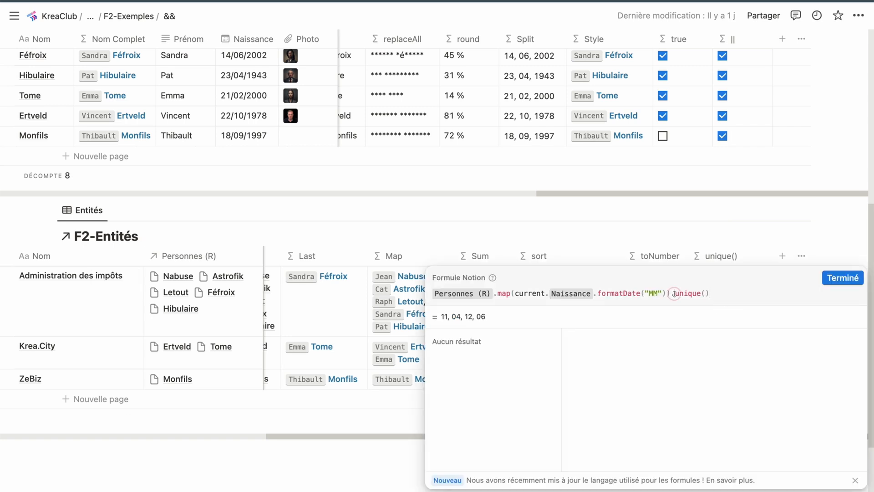
left_click_drag(674, 293, 731, 293)
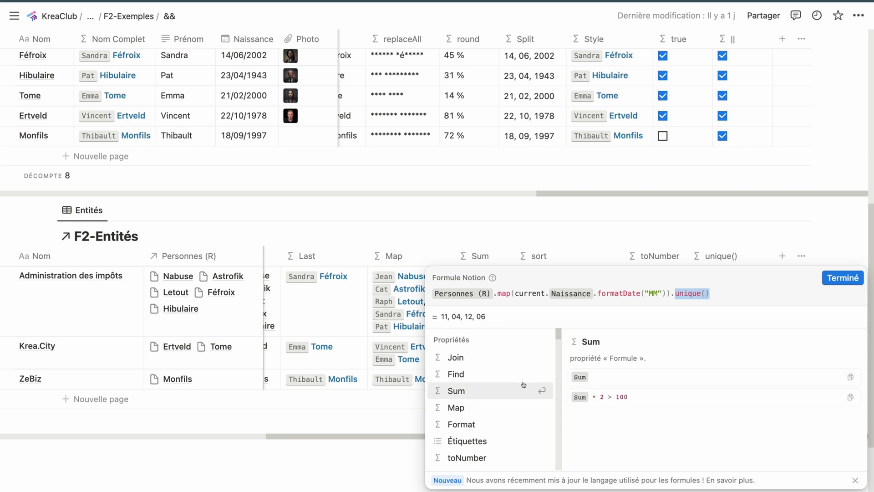
Step: Remove .unique() from the end of the formula to compare the month list, and add .unique() back
key("BackSpace")
key("BackSpace")
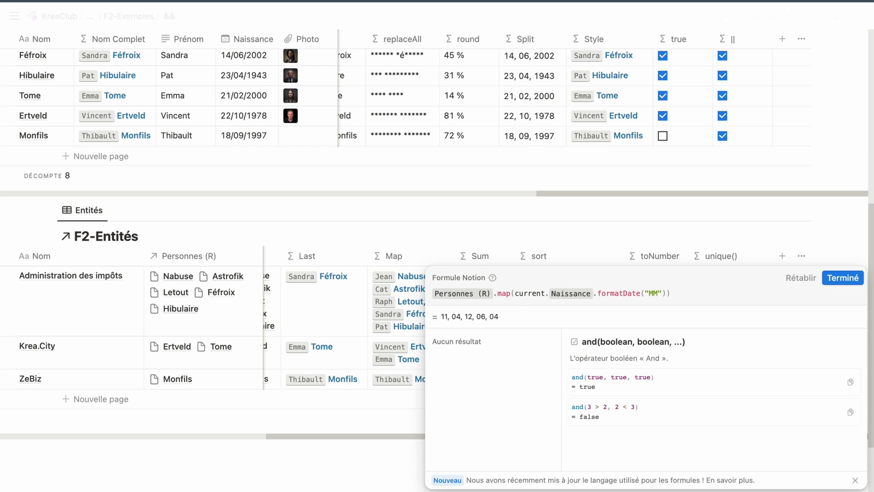
type(".unique")
key("Return")
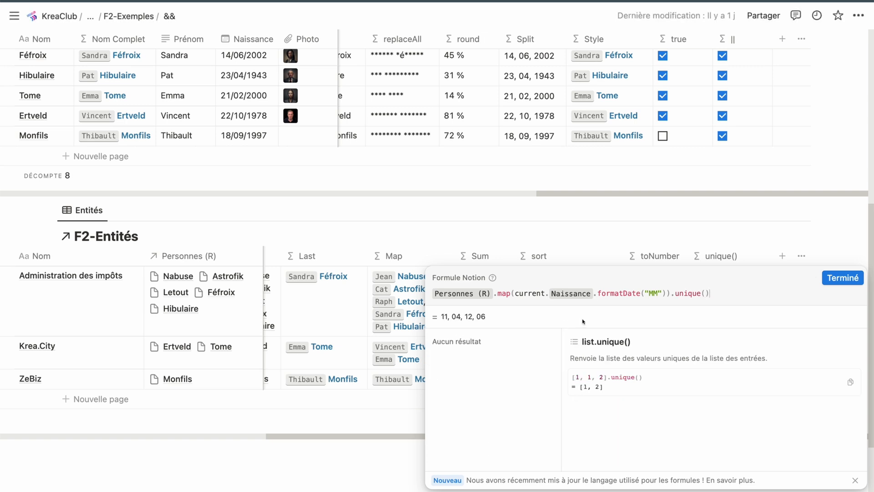
Step: Try appending .sort() to the unique() formula of the Naissance months, remove it, and close the formula editor
type(".sort")
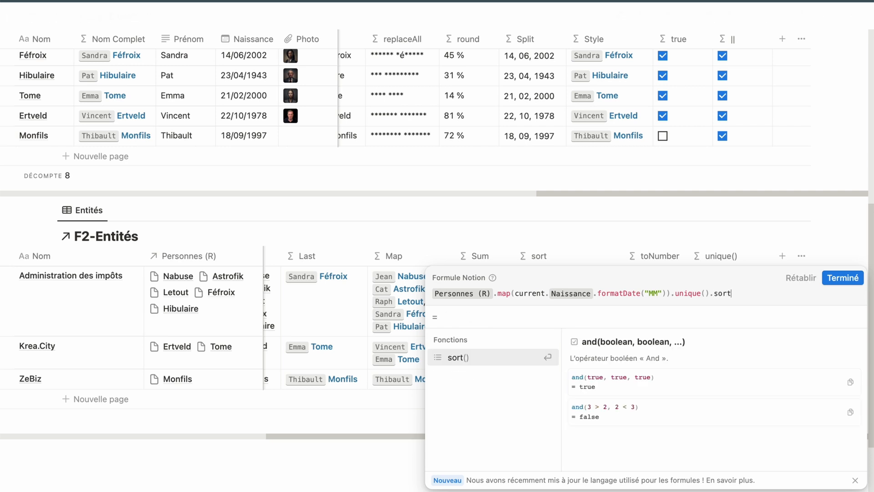
key("Return")
key("BackSpace")
key("BackSpace")
key("BackSpace")
key("BackSpace")
key("BackSpace")
key("BackSpace")
key("BackSpace")
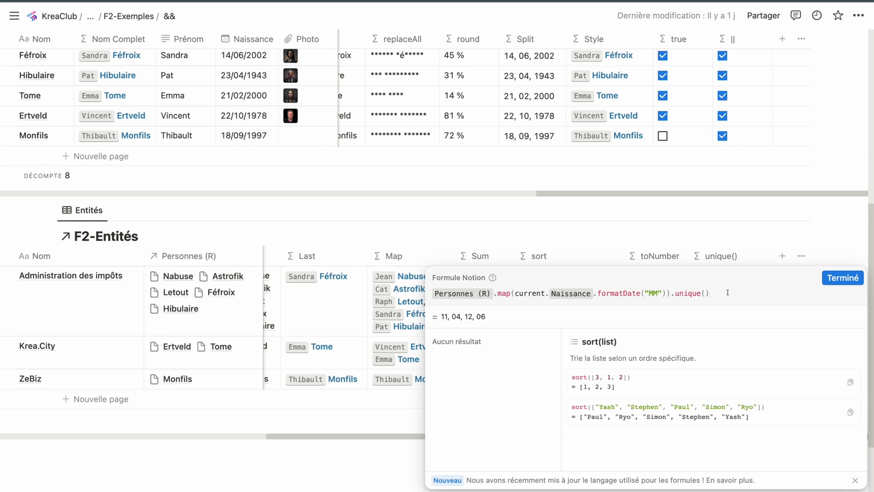
left_click(834, 281)
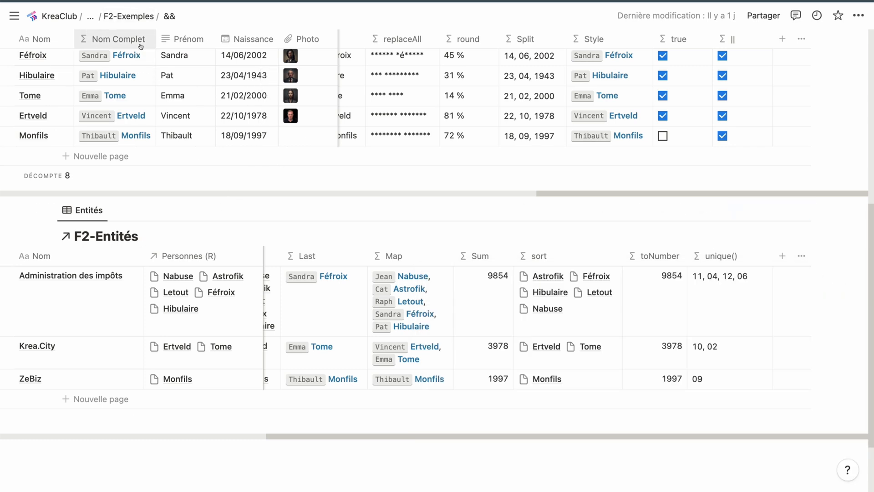
Step: Examine the function names and explanations in the 33 view of the Exemples page
left_click(205, 1)
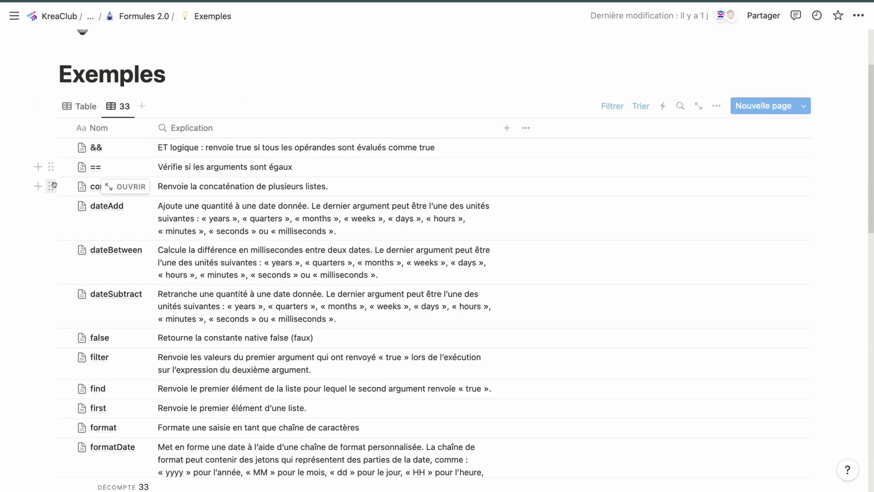
scroll(46, 178, "down", 3)
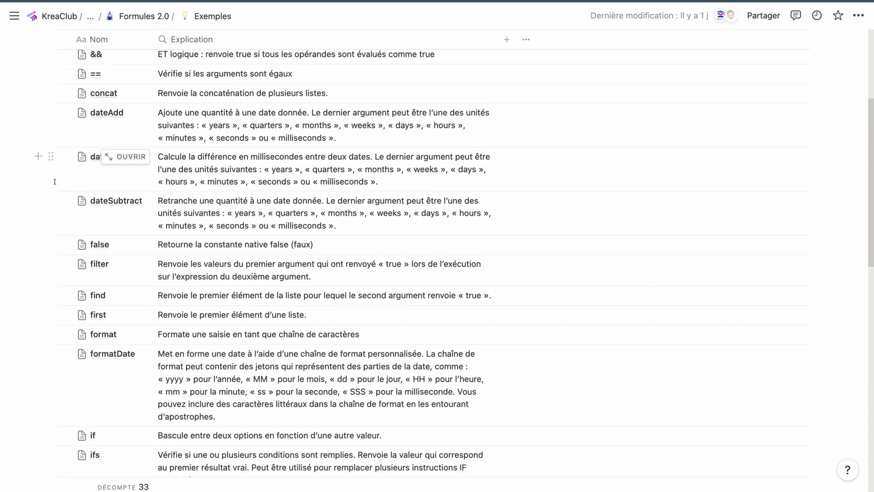
scroll(55, 182, "down", 5)
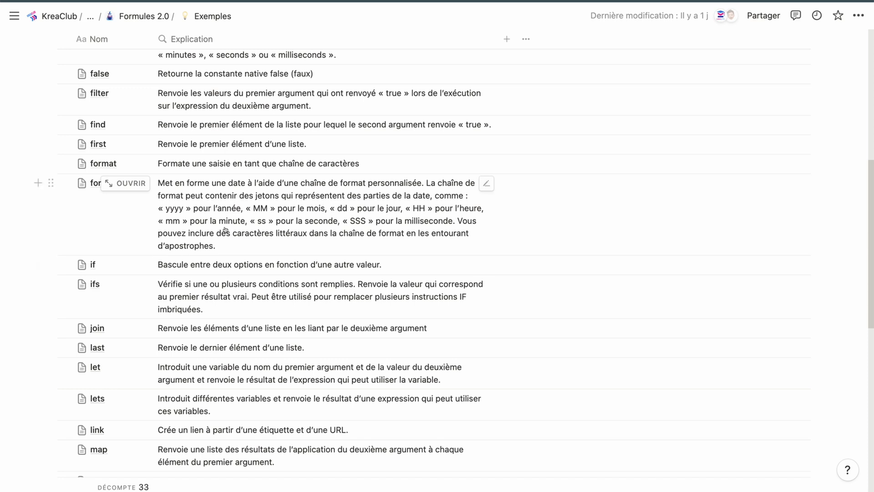
scroll(226, 231, "up", 5)
scroll(225, 230, "up", 1)
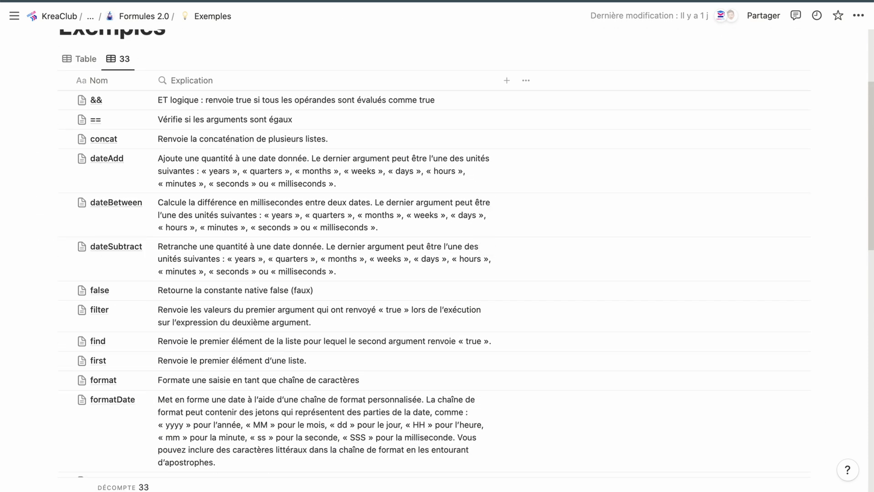
Step: View L'index des formules, and browse the Formules notion PDF backwards from the Formats de date page through the operator pages
key("ctrl+Tab")
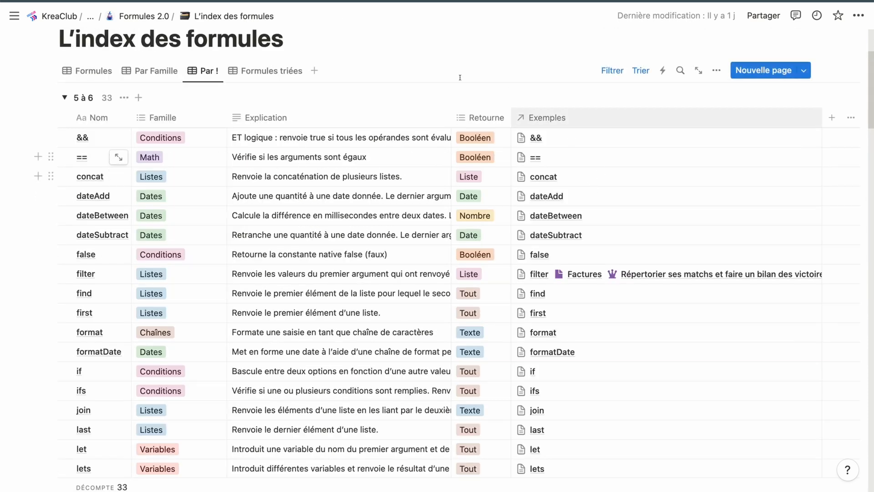
left_click(142, 1)
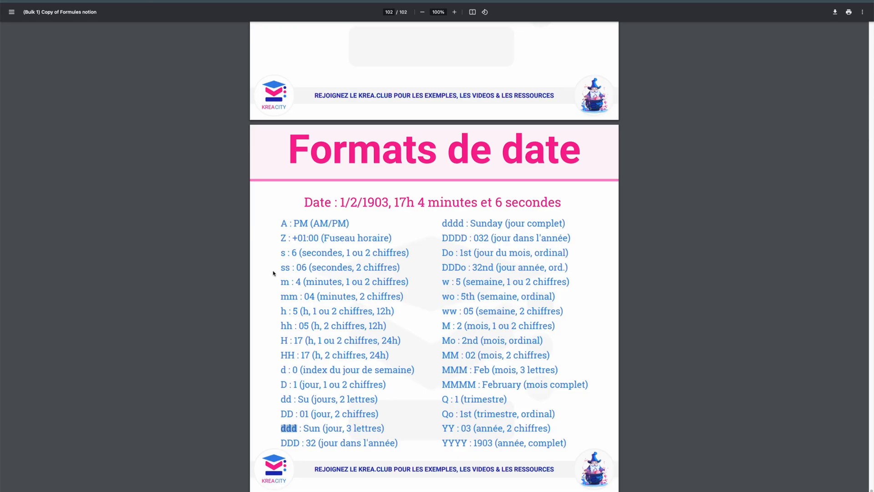
scroll(274, 272, "up", 10)
scroll(274, 272, "up", 20)
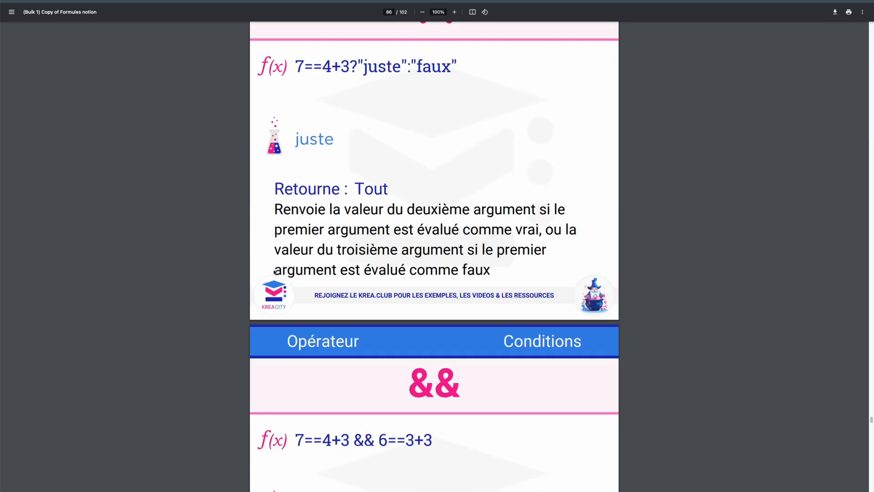
scroll(274, 272, "up", 2)
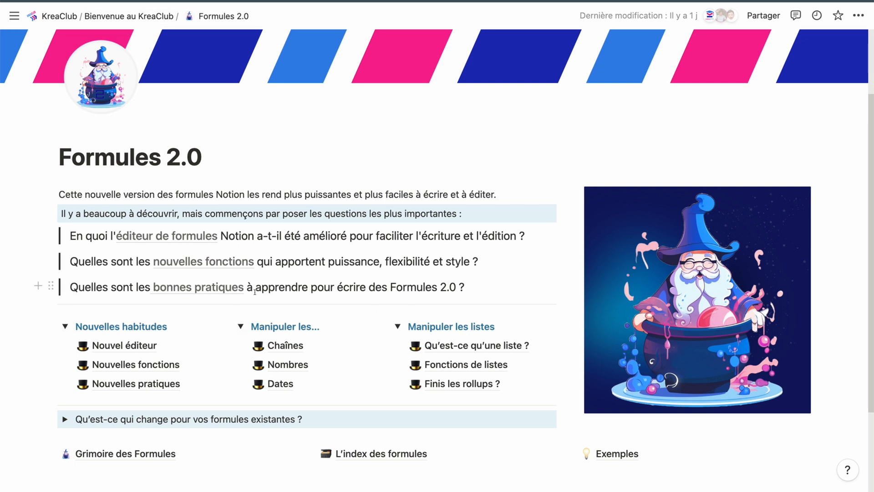
Step: Read through the Nouvel éditeur page of Formules 2.0 and return to the Formules 2.0 page
left_click(133, 346)
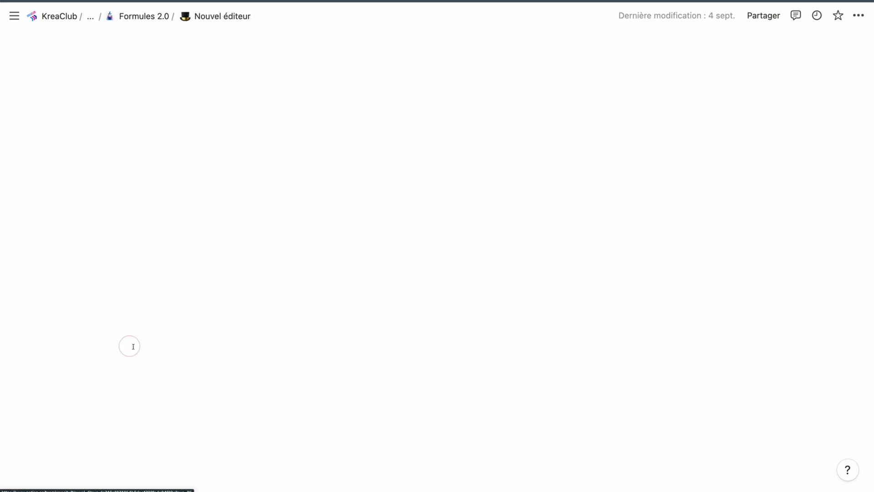
scroll(194, 271, "down", 6)
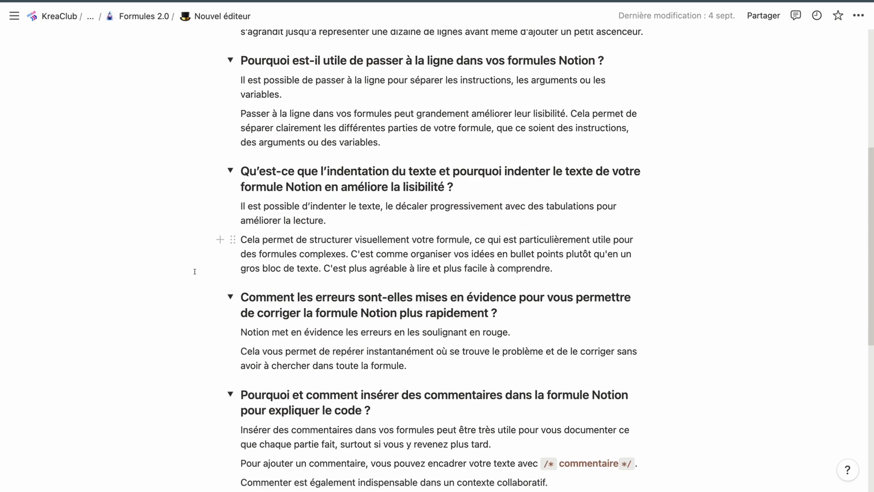
scroll(195, 271, "down", 5)
key("super+[")
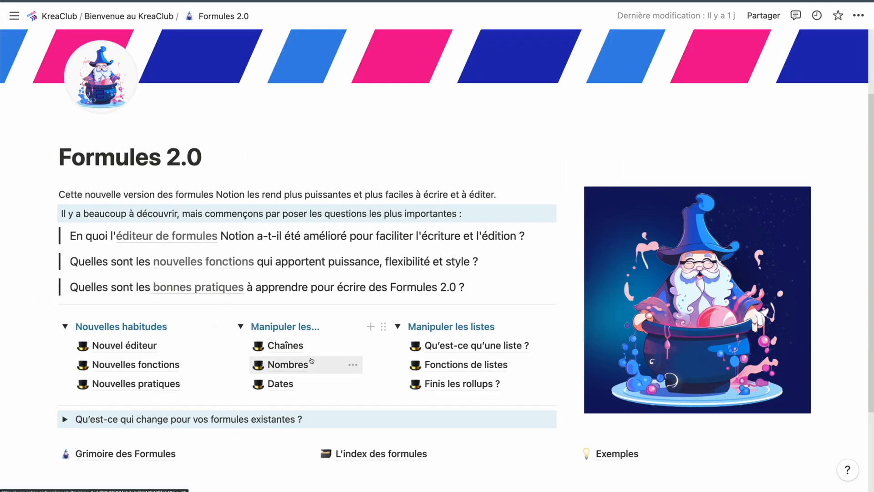
Step: Open the Finis les rollups ? page and examine its map() with filter() example and the rollup-of-rollup section
left_click(449, 385)
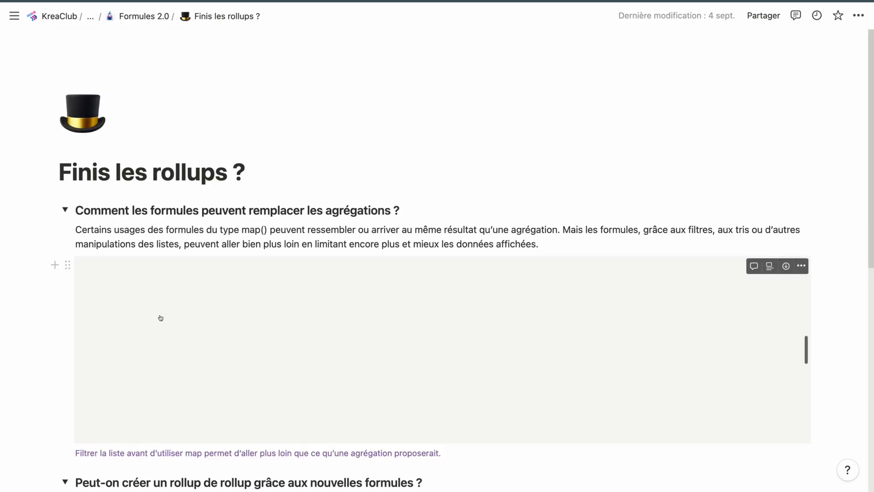
mouse_move(1, 308)
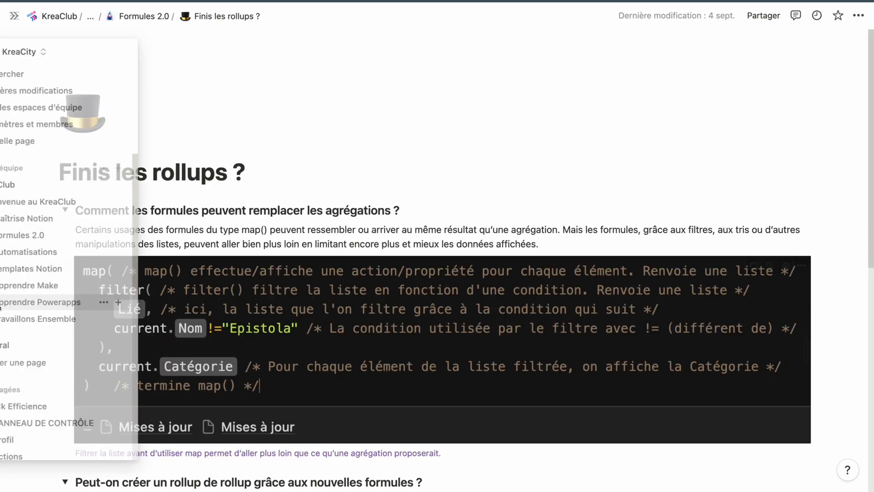
scroll(810, 316, "down", 5)
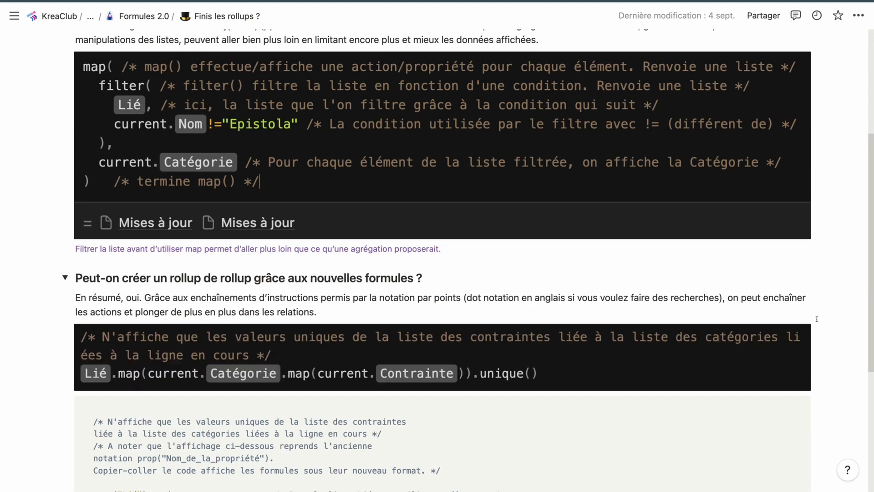
scroll(816, 318, "down", 1)
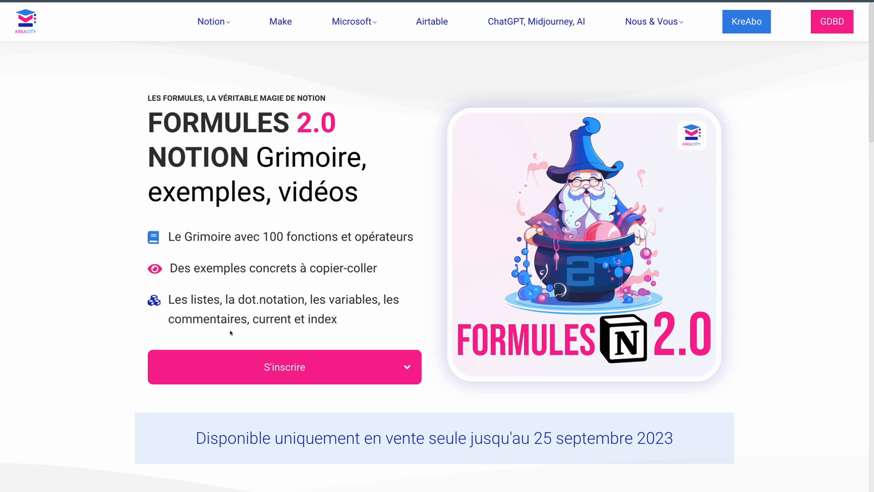
Step: Show the enrolment options for the Formules 2.0 Notion course on the KreaCity website and open the KreaClub pack's course page
left_click(239, 365)
scroll(240, 371, "down", 1)
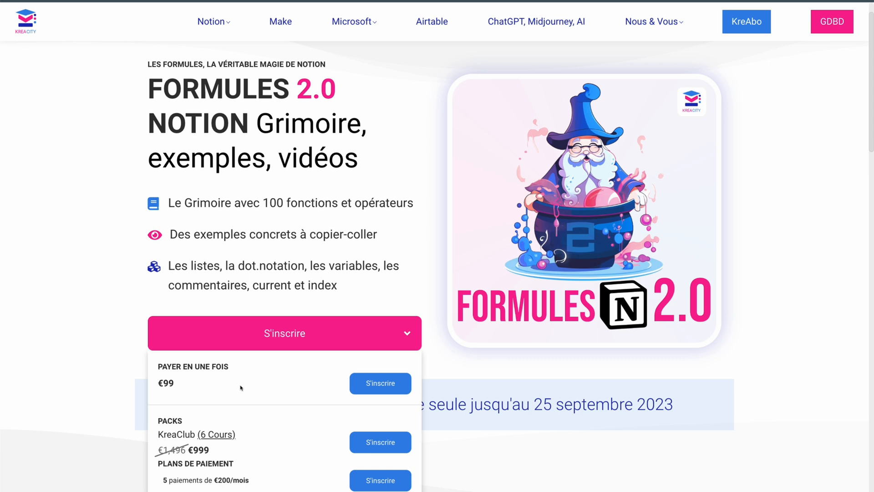
left_click(213, 434)
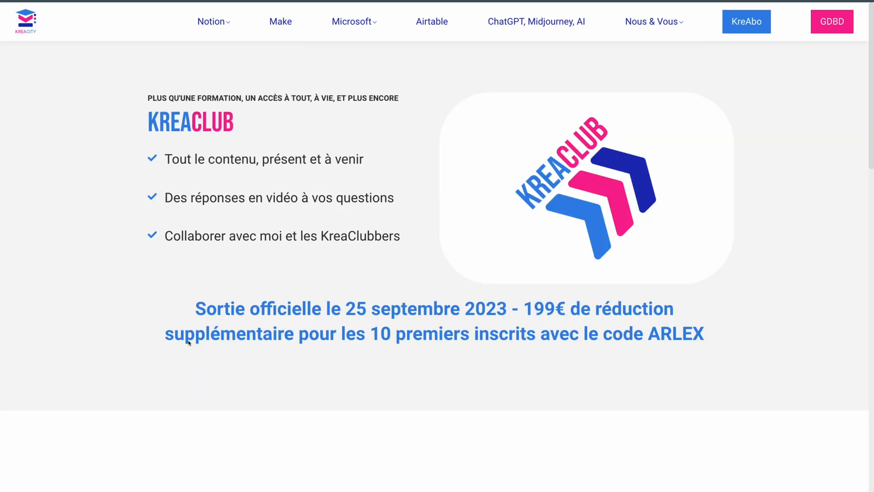